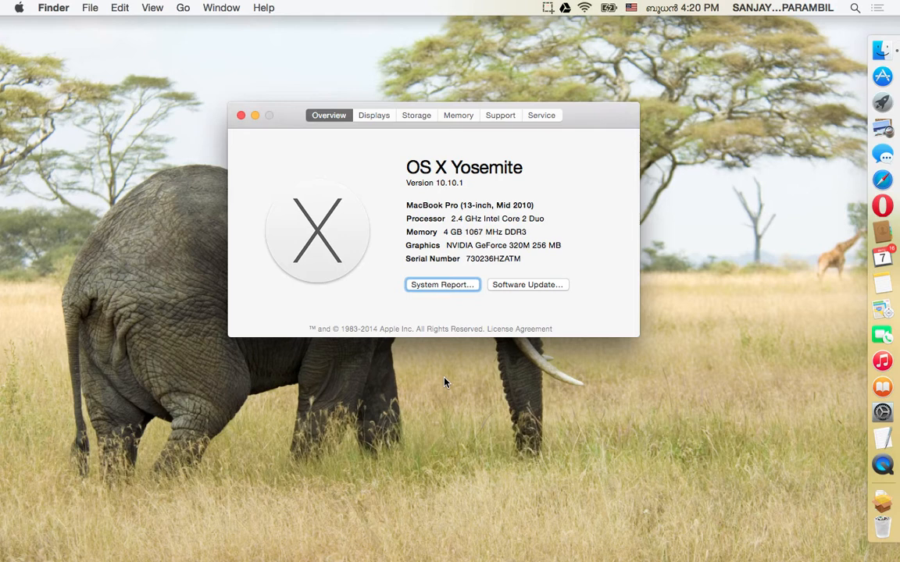
# Step: Close the About This Mac window and open the keyboard input source settings in System Preferences
pyautogui.press('super+w')
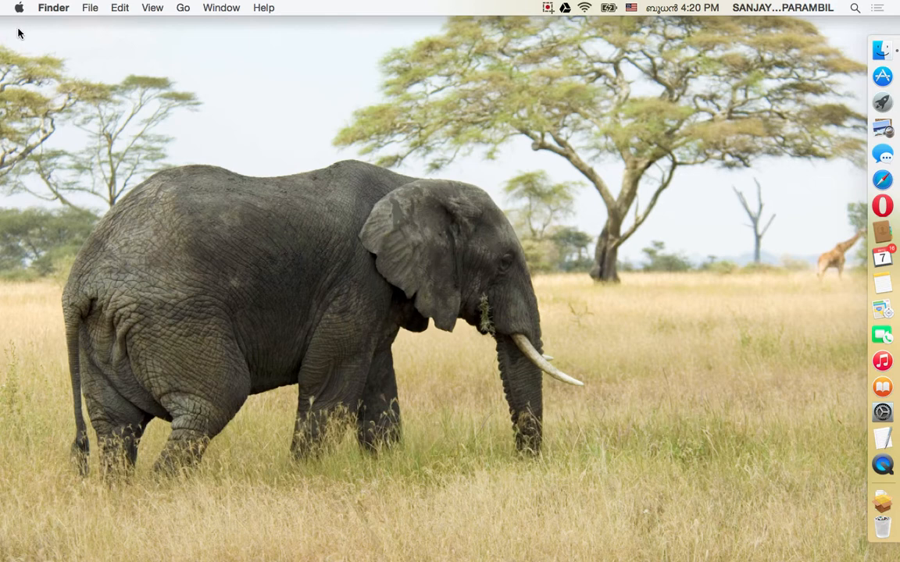
pyautogui.click(19, 8)
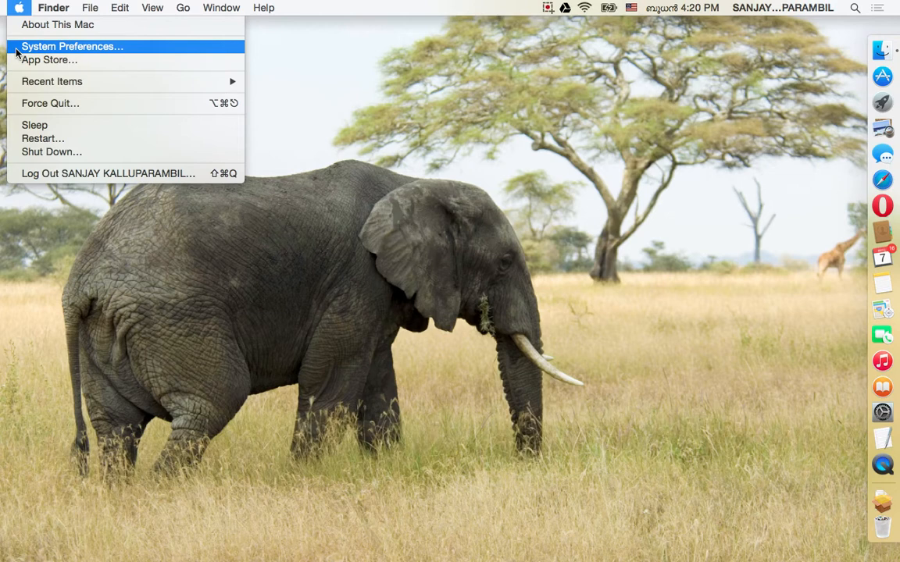
pyautogui.click(63, 46)
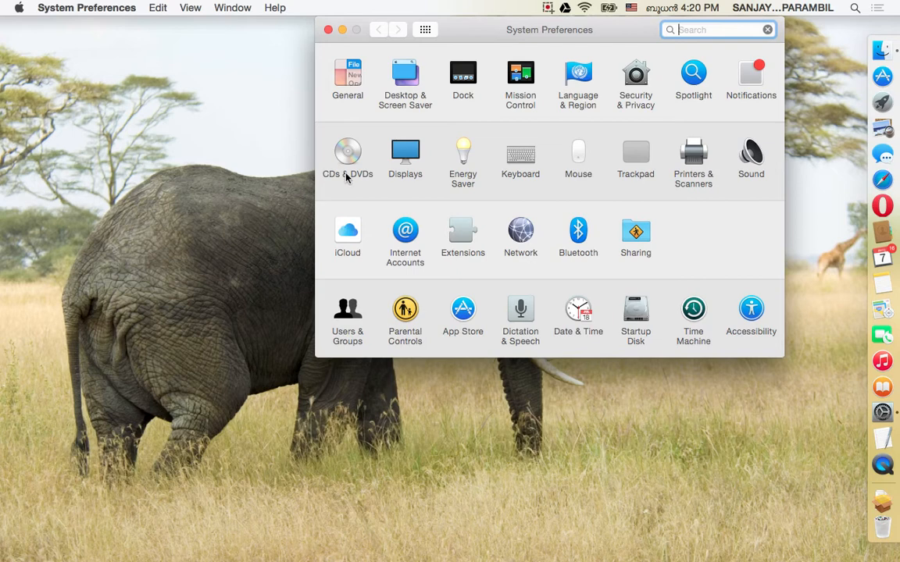
pyautogui.click(528, 176)
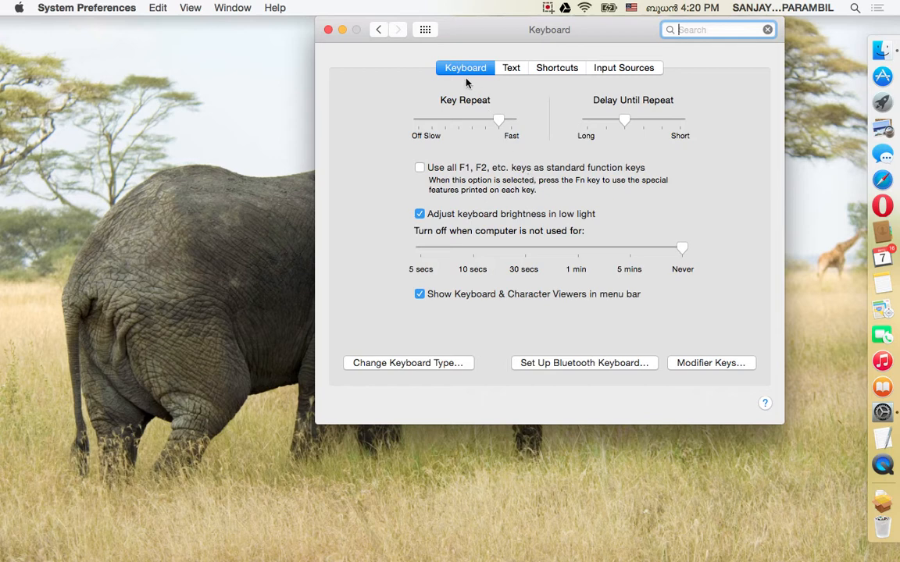
pyautogui.click(657, 70)
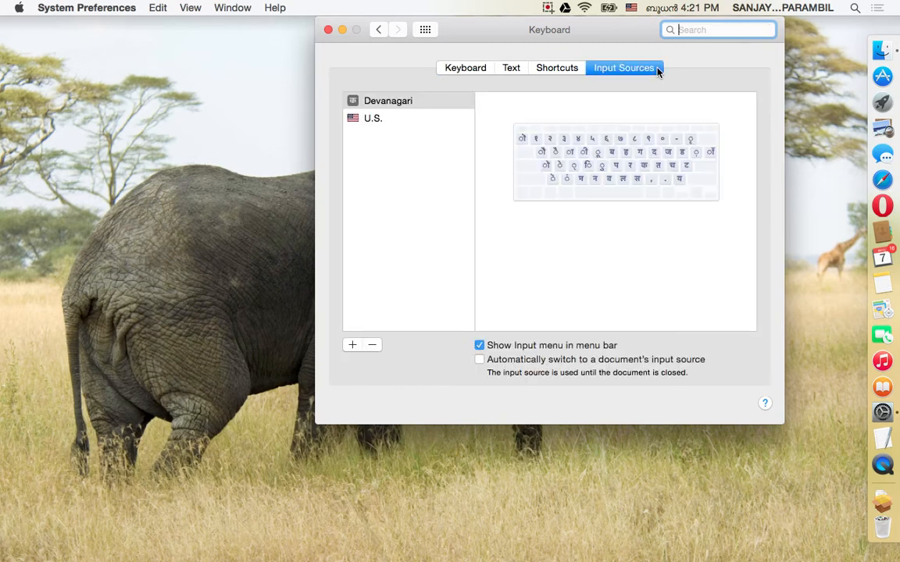
# Step: Search the available input sources for malay and add the standard Malayalam layout
pyautogui.click(351, 345)
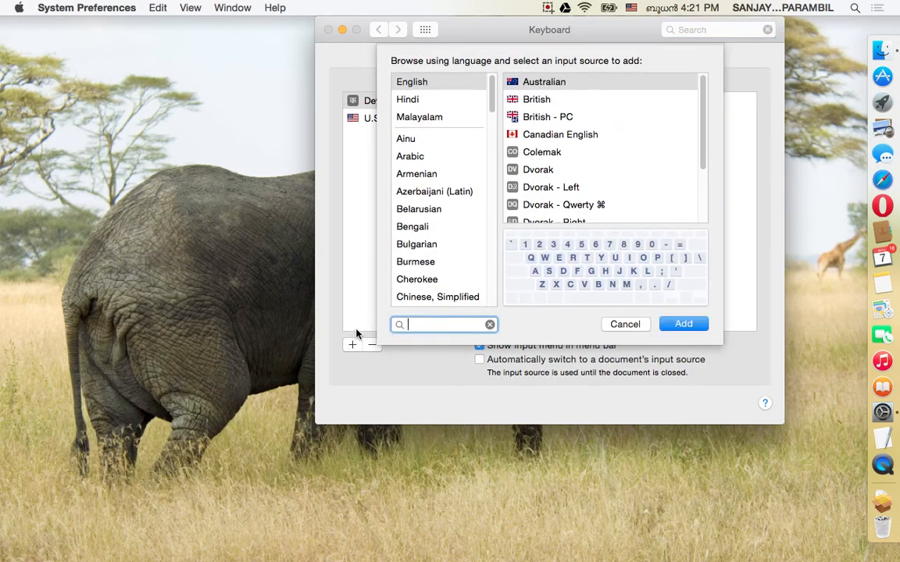
pyautogui.write('malay')
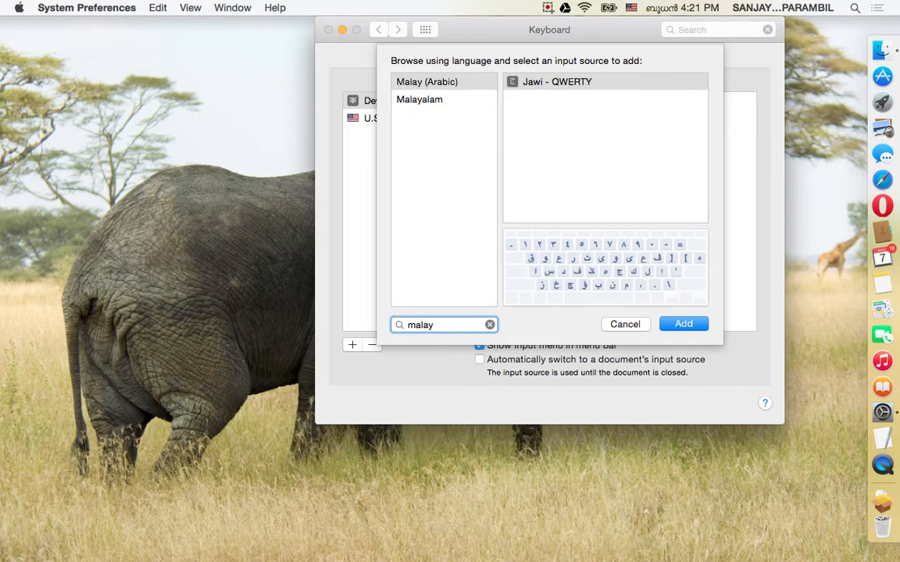
pyautogui.click(434, 103)
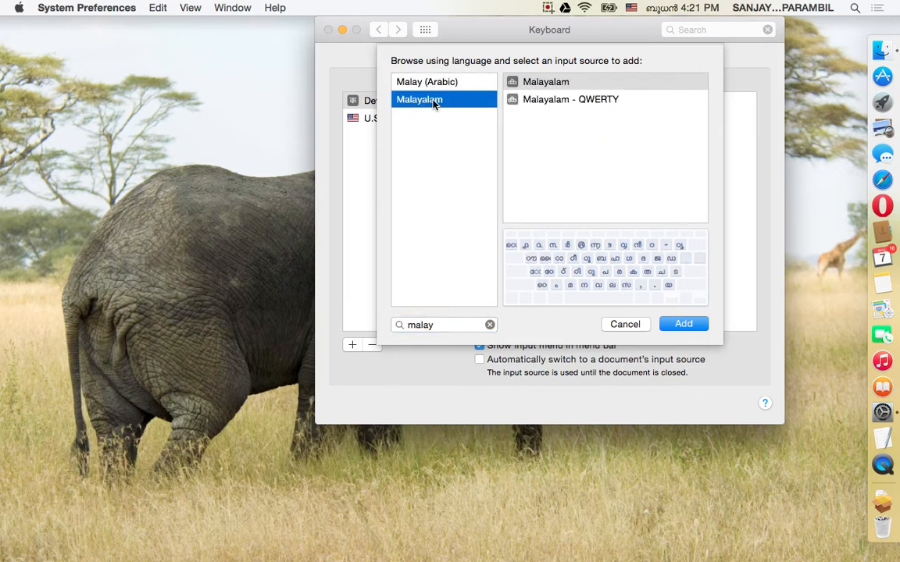
pyautogui.click(617, 85)
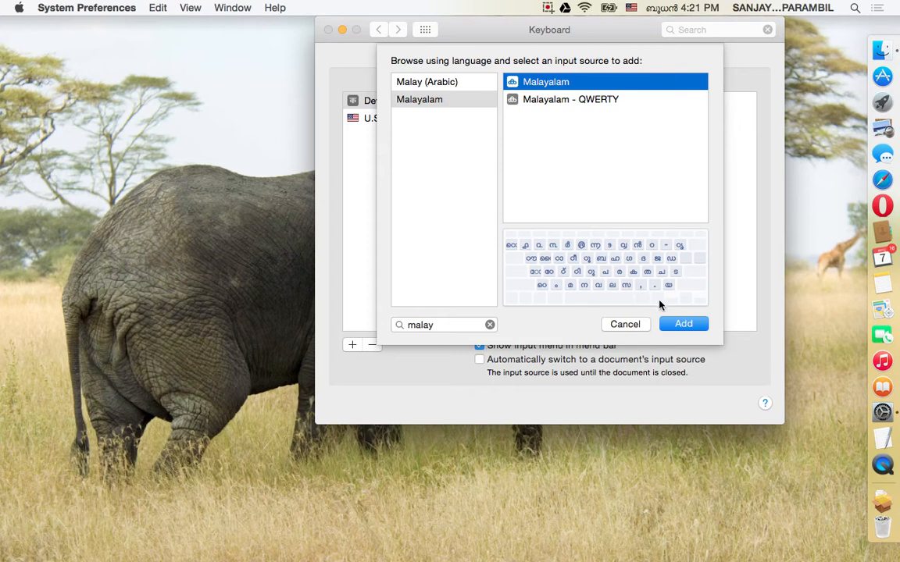
pyautogui.click(668, 326)
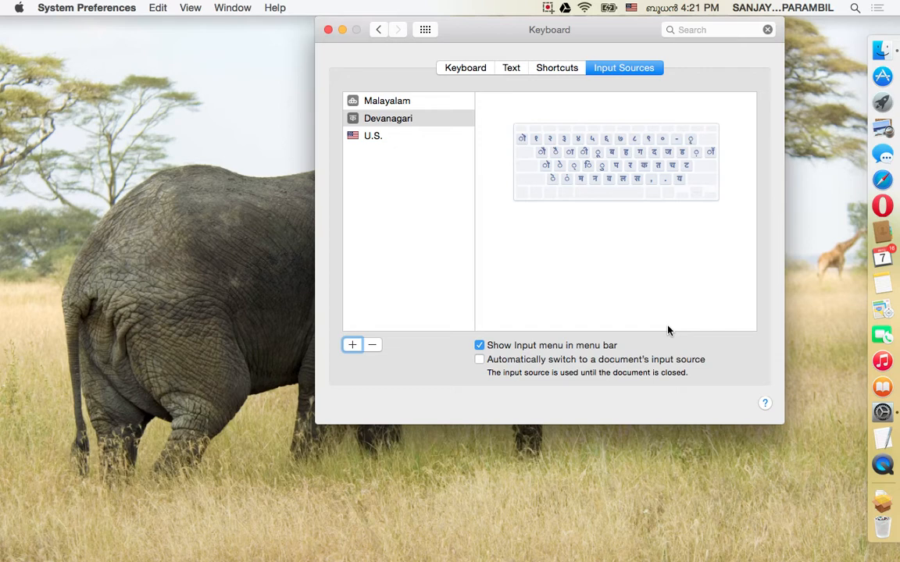
# Step: Examine the Malayalam layout preview, the input menu's source list and the option that shows the input menu in the menu bar
pyautogui.click(409, 102)
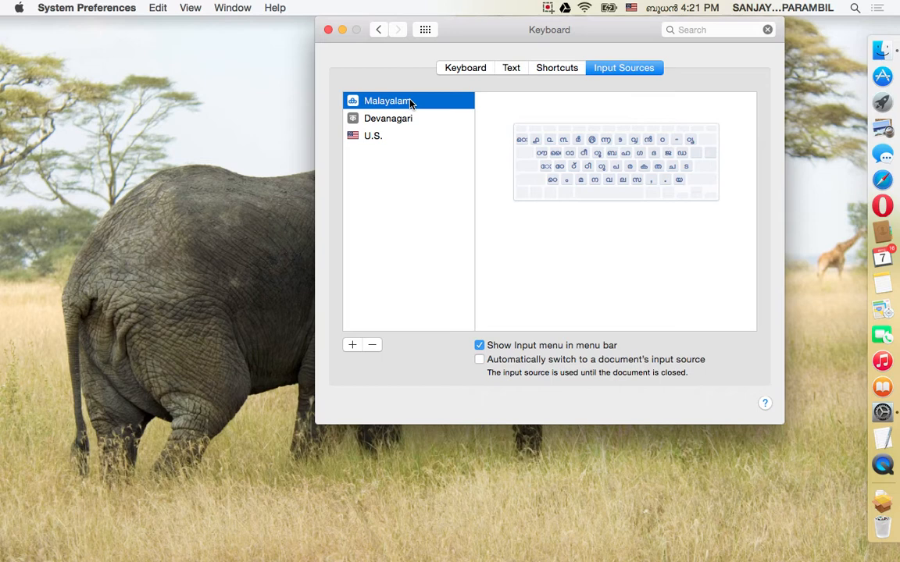
pyautogui.click(632, 9)
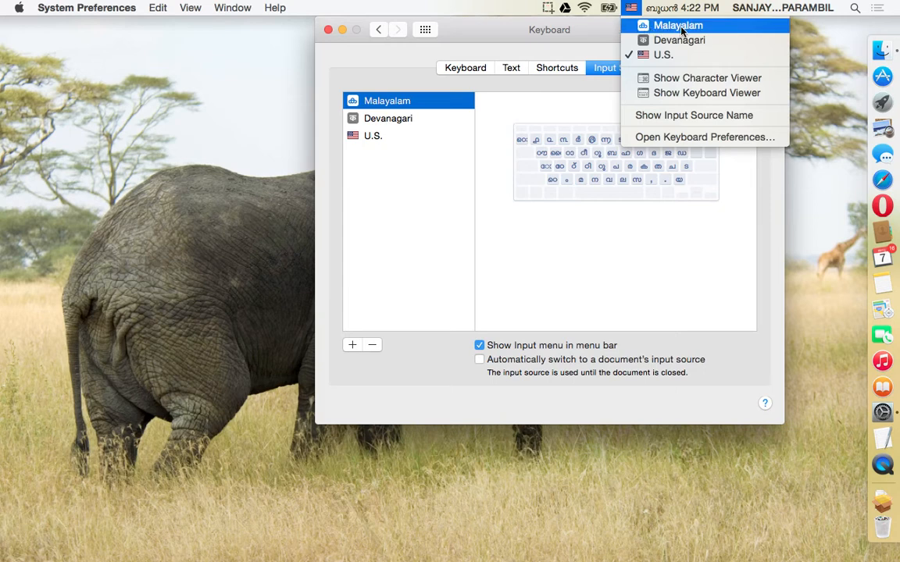
pyautogui.click(461, 349)
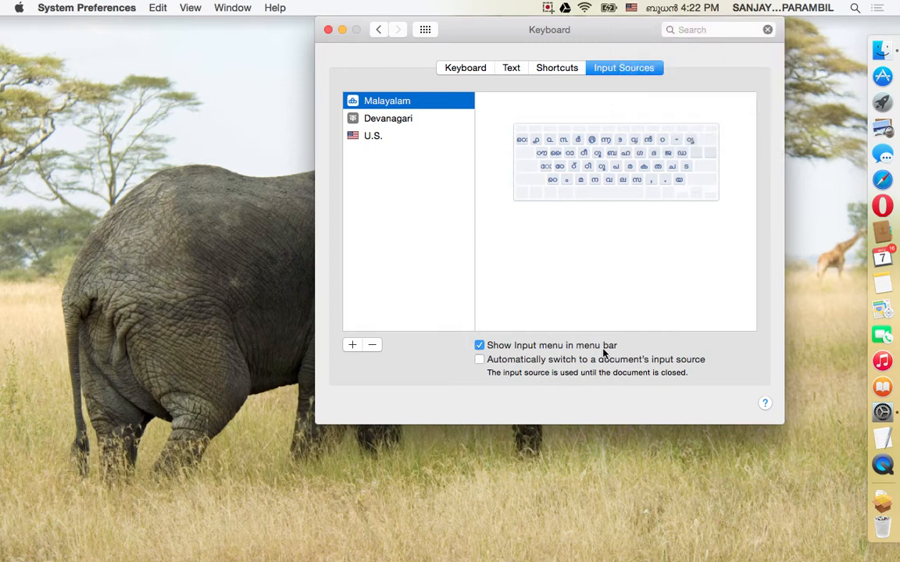
pyautogui.click(479, 346)
pyautogui.click(479, 346)
# Step: Show the Keyboard Viewer and switch the active input source to Malayalam
pyautogui.click(467, 68)
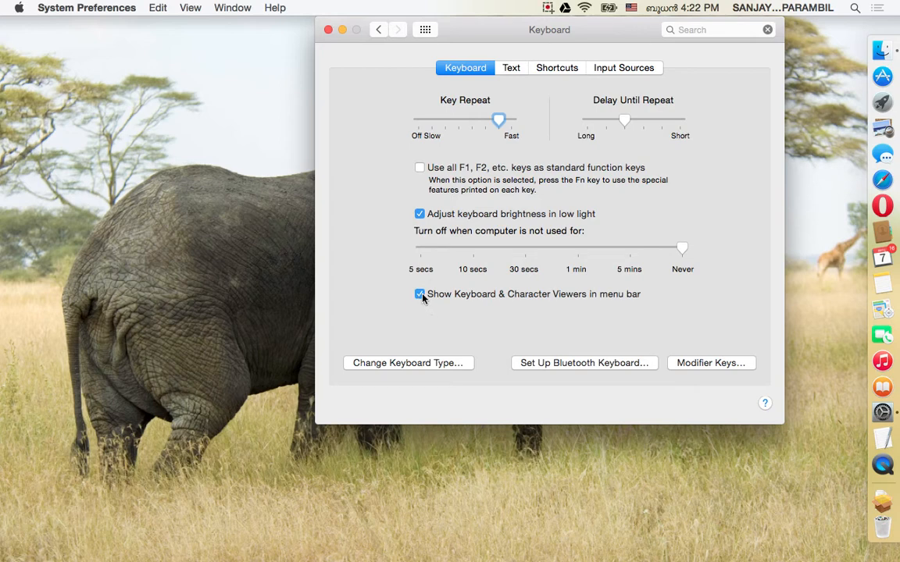
pyautogui.click(631, 8)
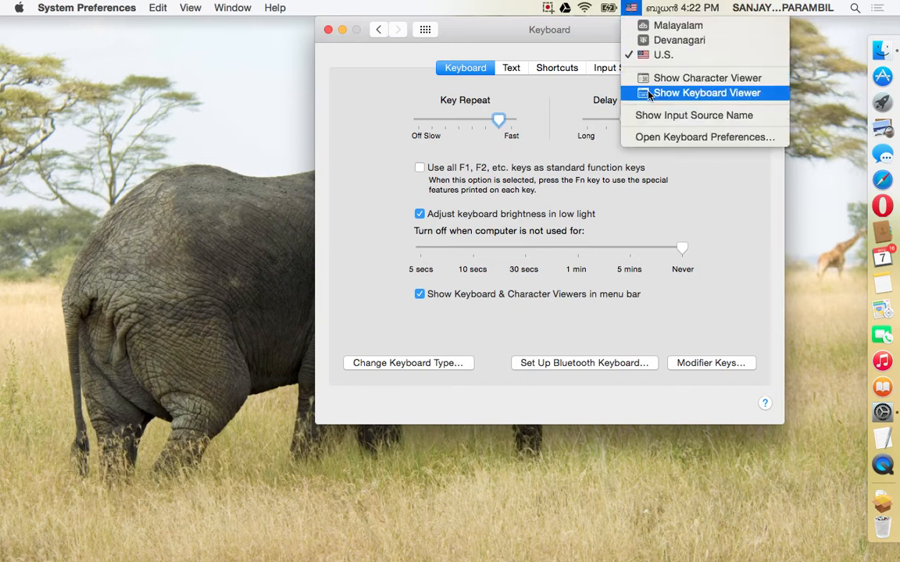
pyautogui.click(687, 94)
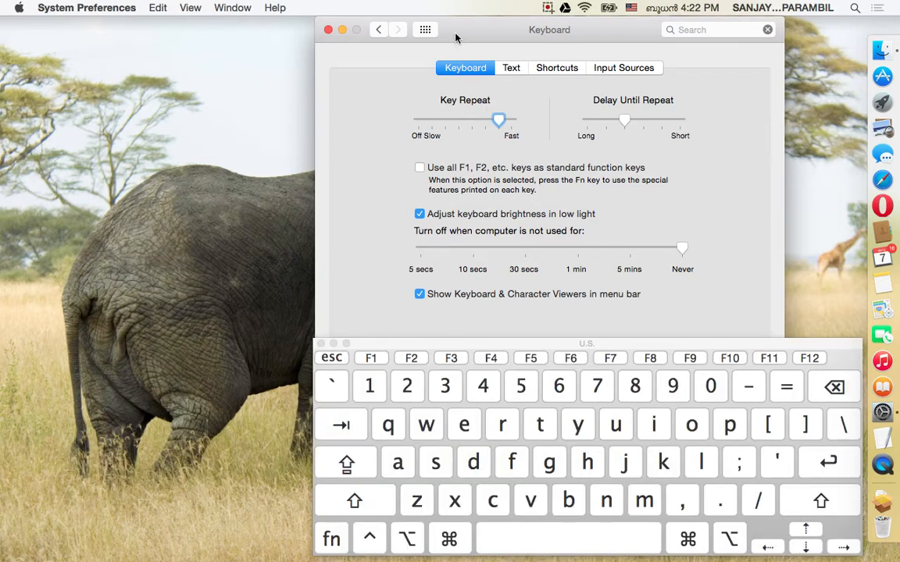
pyautogui.click(631, 8)
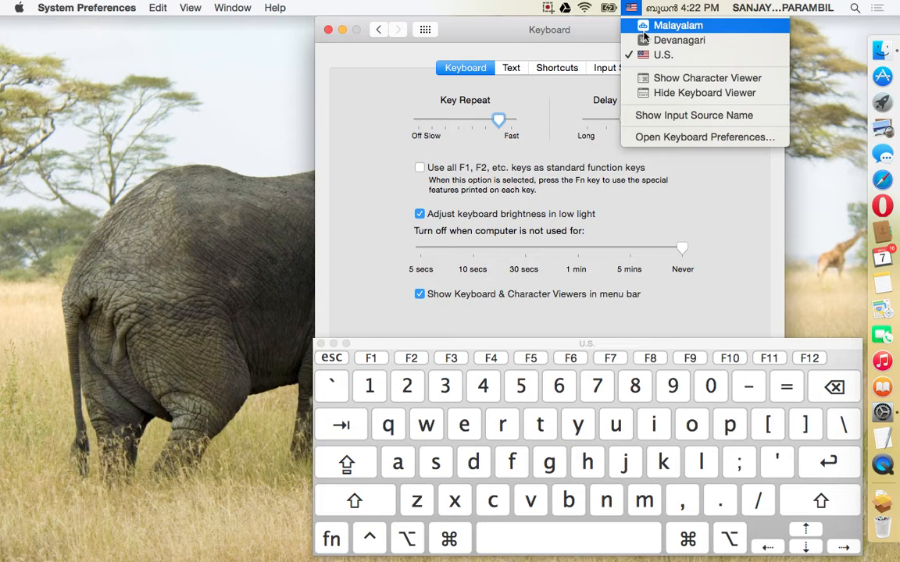
pyautogui.click(646, 30)
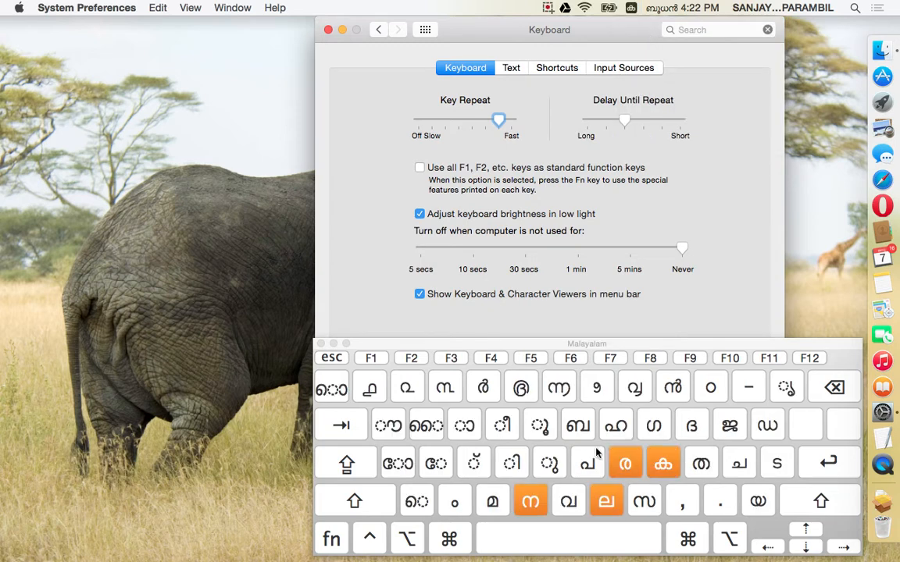
pyautogui.moveTo(614, 345)
pyautogui.mouseDown()
pyautogui.moveTo(616, 317)
pyautogui.moveTo(616, 343)
pyautogui.mouseUp()
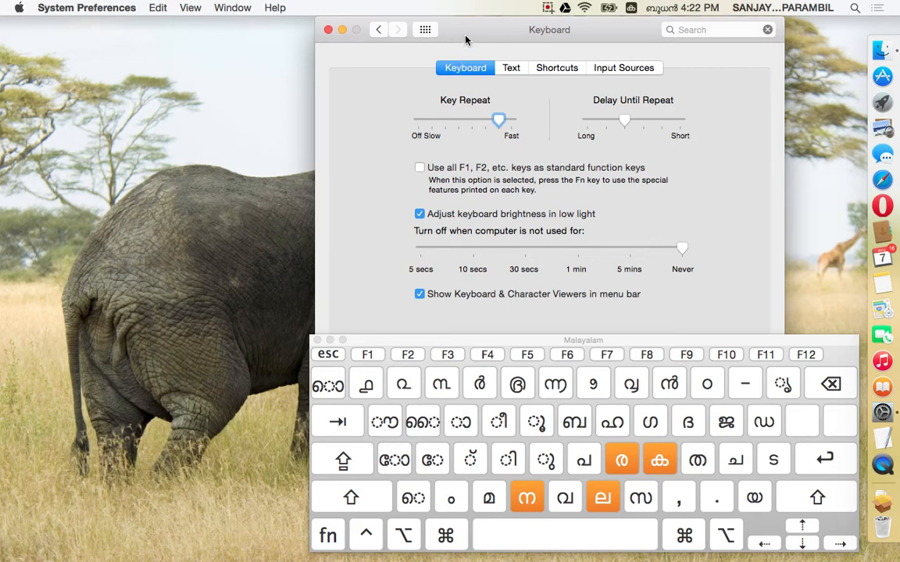
# Step: Disable the menu bar display of Keyboard & Character Viewers, check the input menu, and enable the display again
pyautogui.click(420, 294)
pyautogui.click(631, 7)
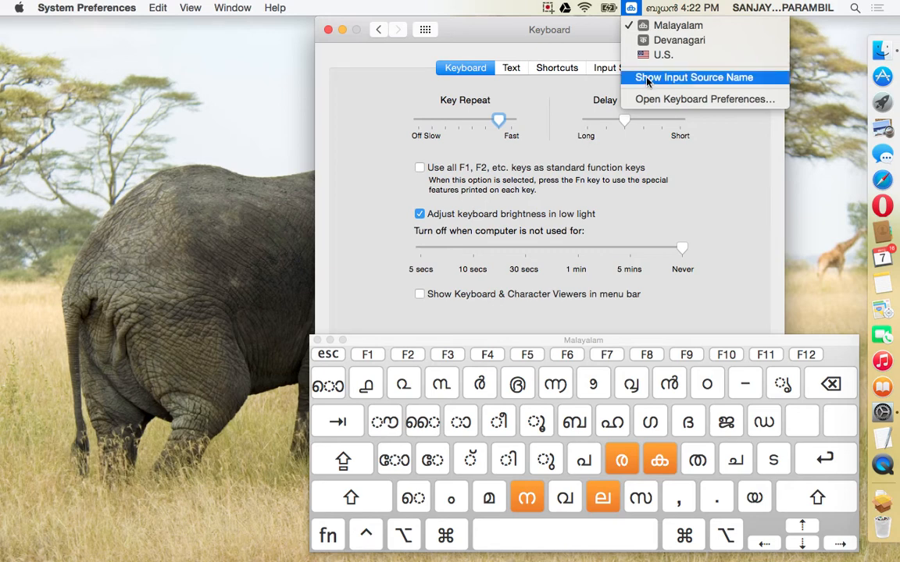
pyautogui.click(419, 295)
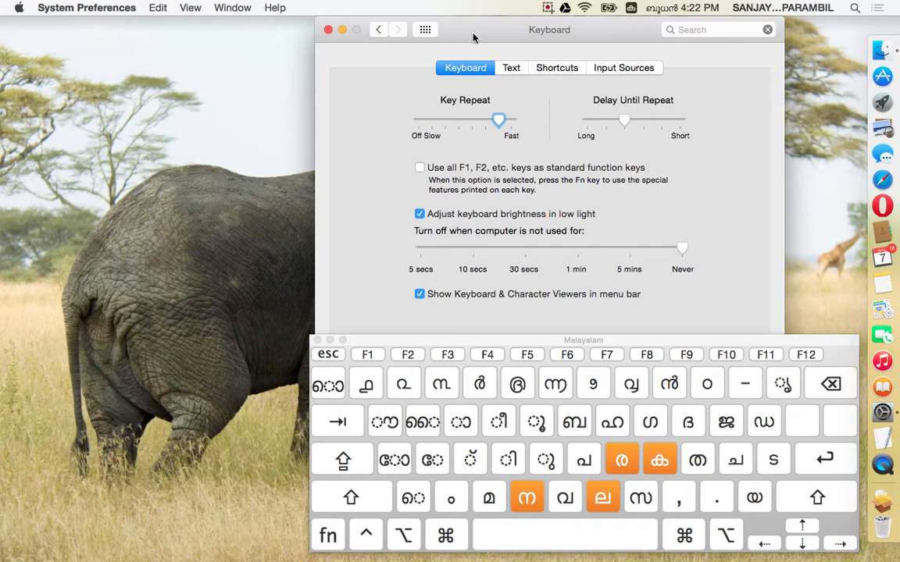
# Step: Move the Keyboard preferences window aside and examine the keyboard shortcuts for Input Sources and Spotlight
pyautogui.moveTo(460, 32); pyautogui.dragTo(195, 4)
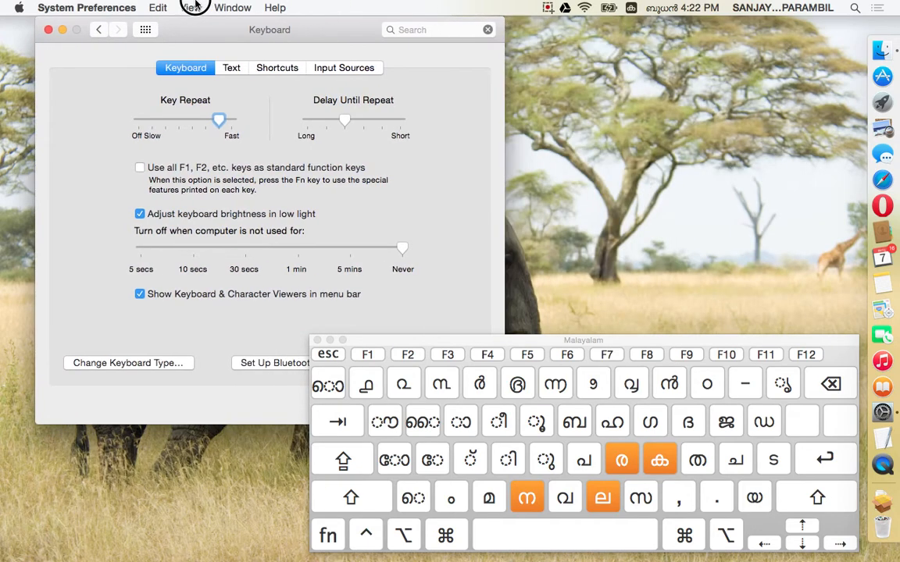
pyautogui.click(266, 69)
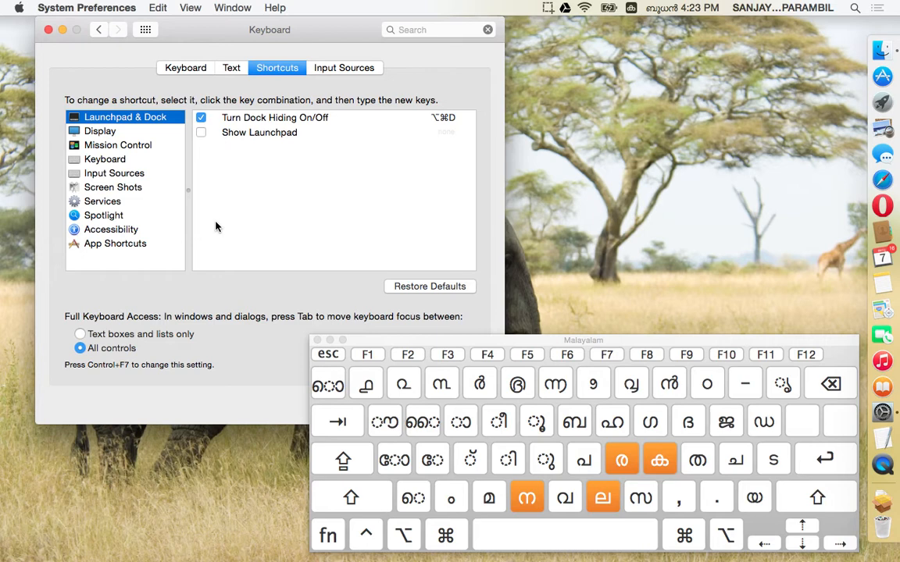
pyautogui.click(106, 173)
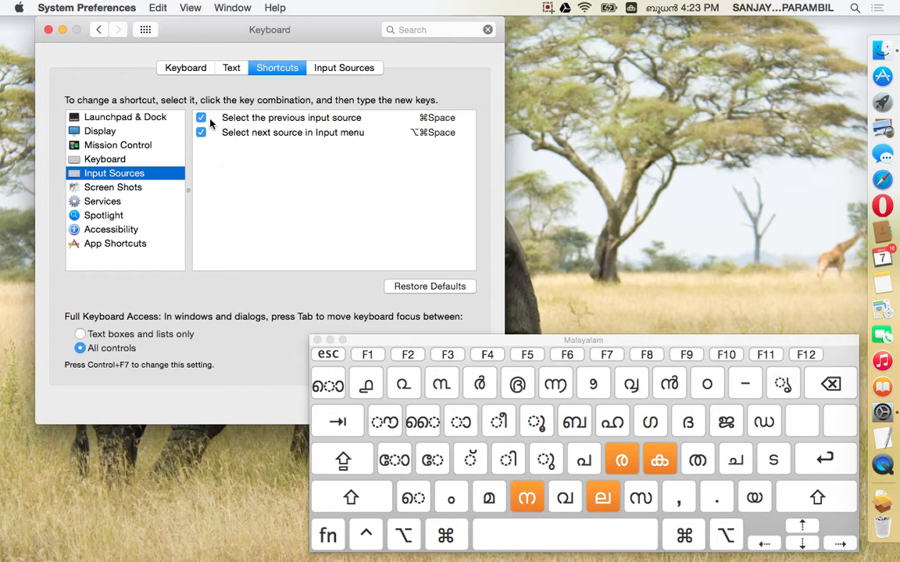
pyautogui.click(116, 218)
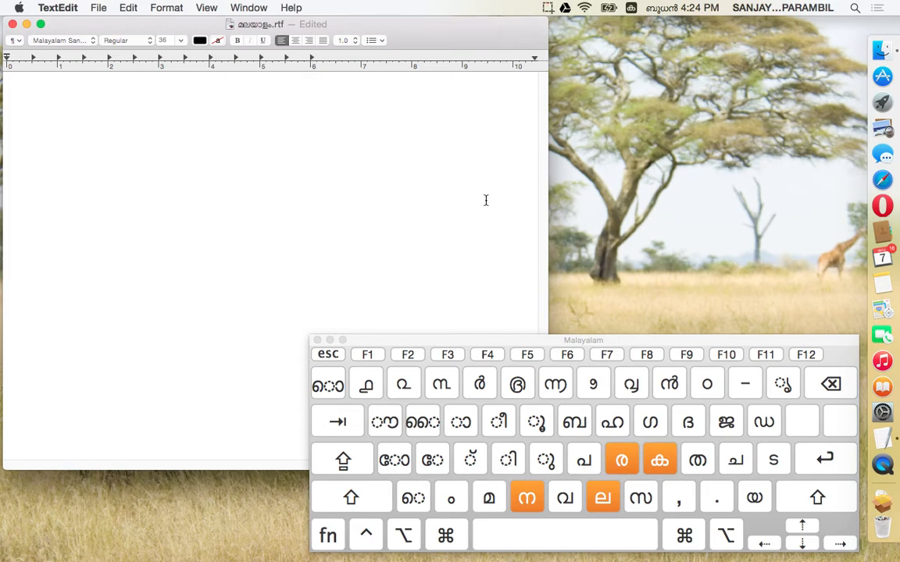
# Step: Enter the Malayalam vowels അആഇഈഉഊഋ in the blank TextEdit document with the Keyboard Viewer
pyautogui.press('shift')
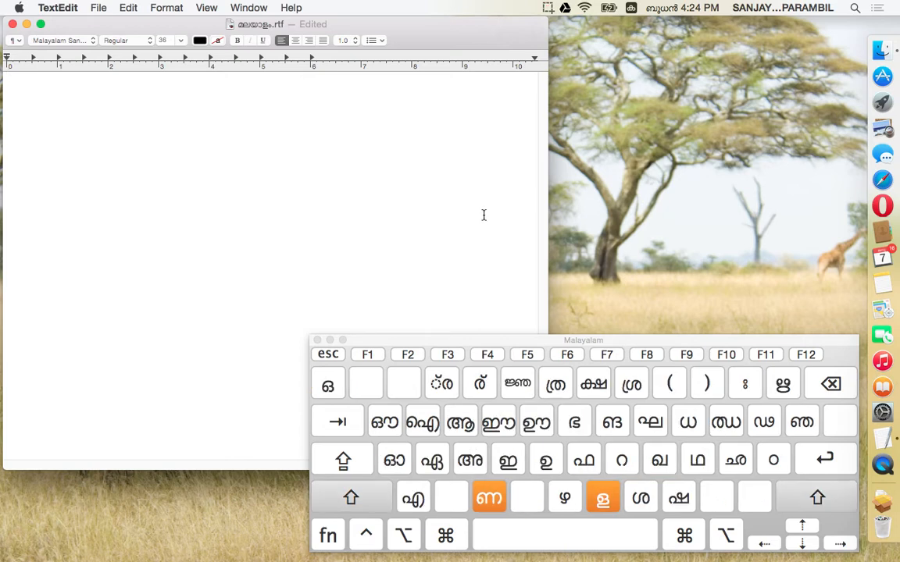
pyautogui.click(478, 468)
pyautogui.click(472, 429)
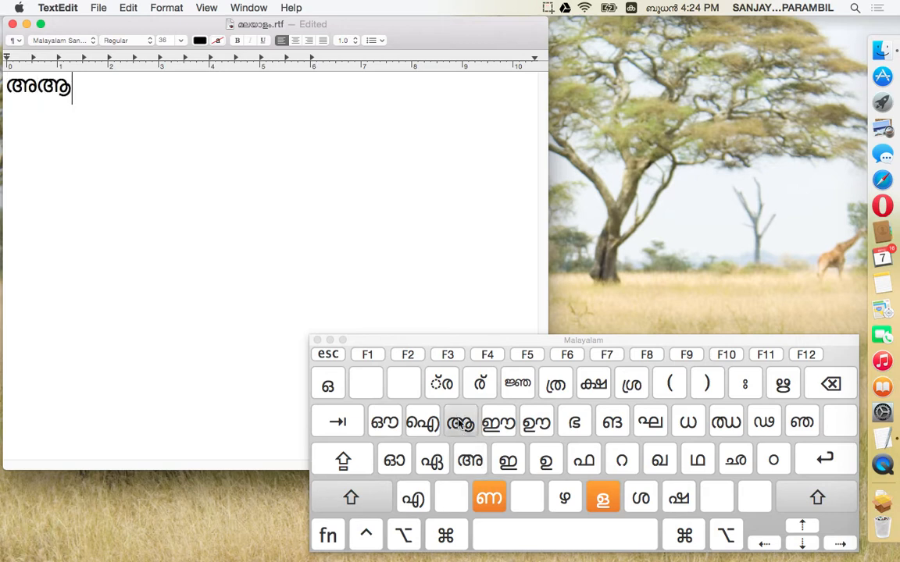
pyautogui.click(506, 459)
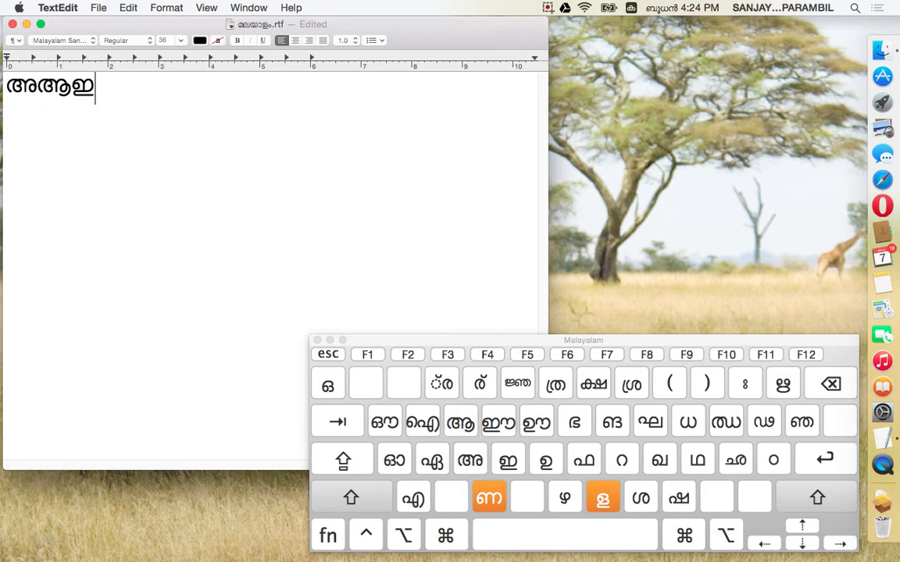
pyautogui.click(502, 428)
pyautogui.click(500, 426)
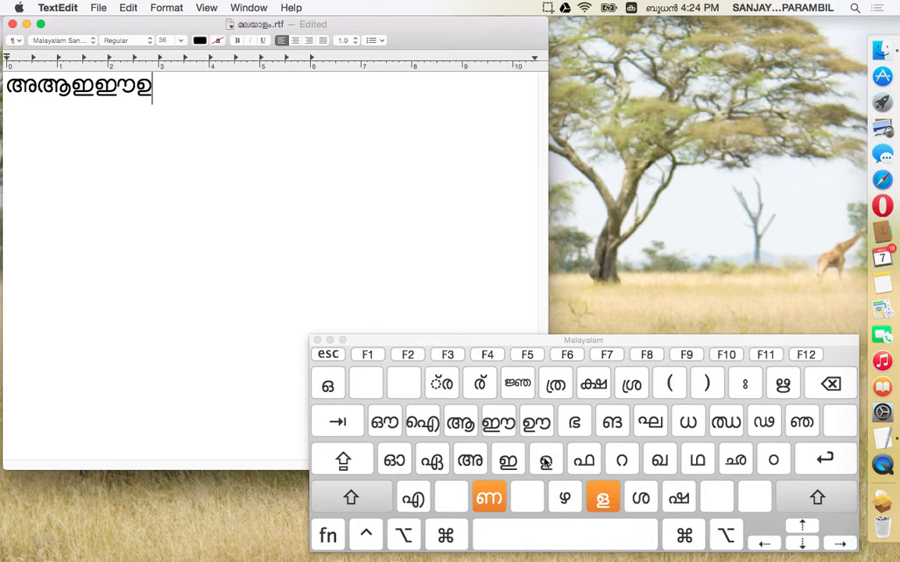
pyautogui.click(539, 431)
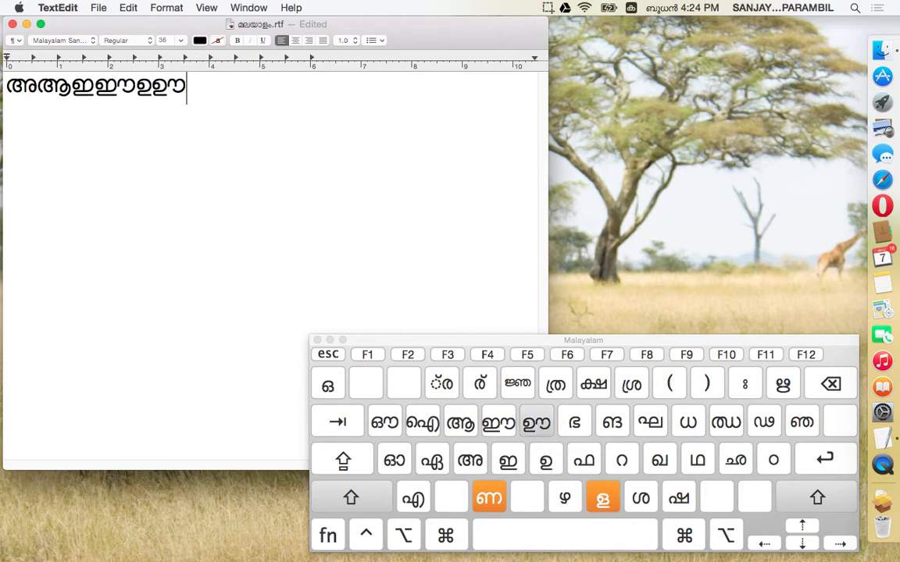
pyautogui.click(782, 384)
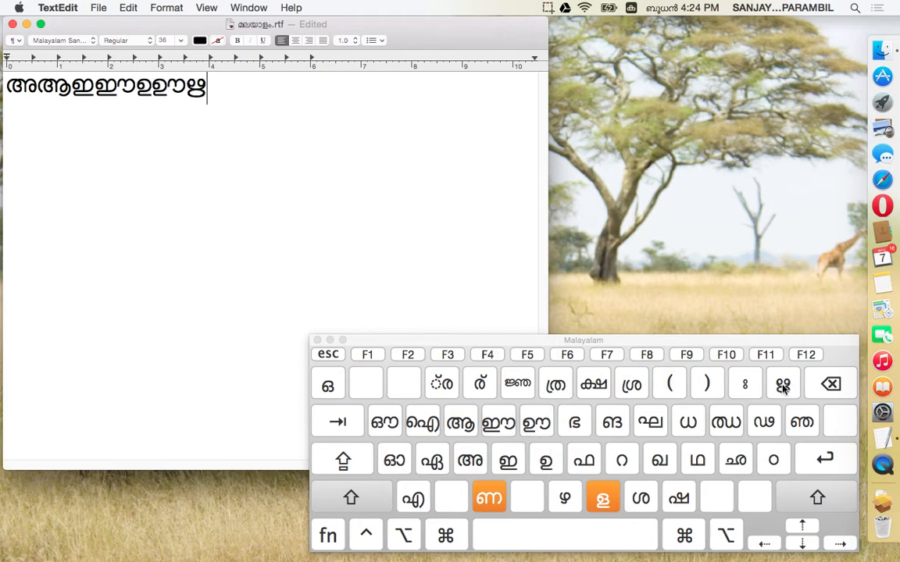
# Step: Continue the first line of the document with the Malayalam vowels എഏഐഒഓഔ
pyautogui.press('alt')
pyautogui.press('super')
pyautogui.click(414, 498)
pyautogui.click(431, 461)
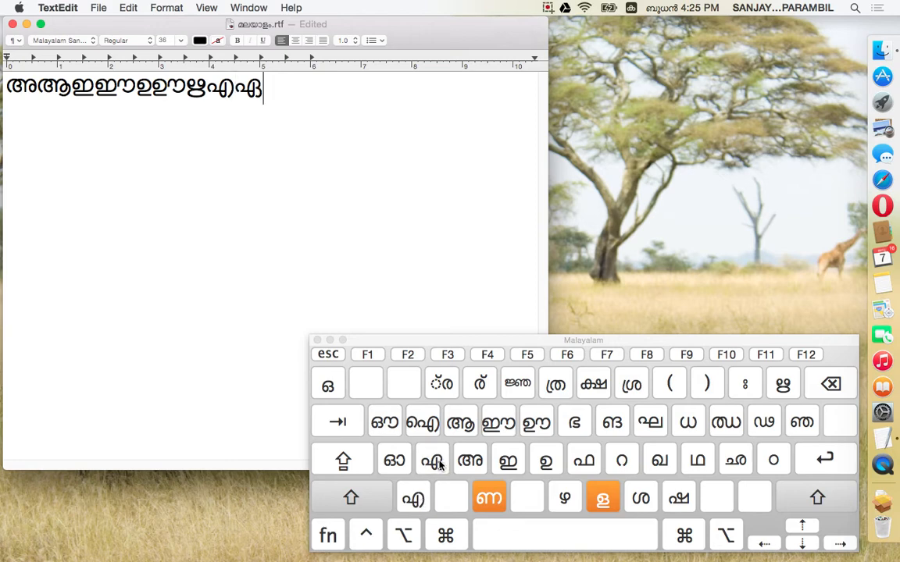
pyautogui.click(426, 425)
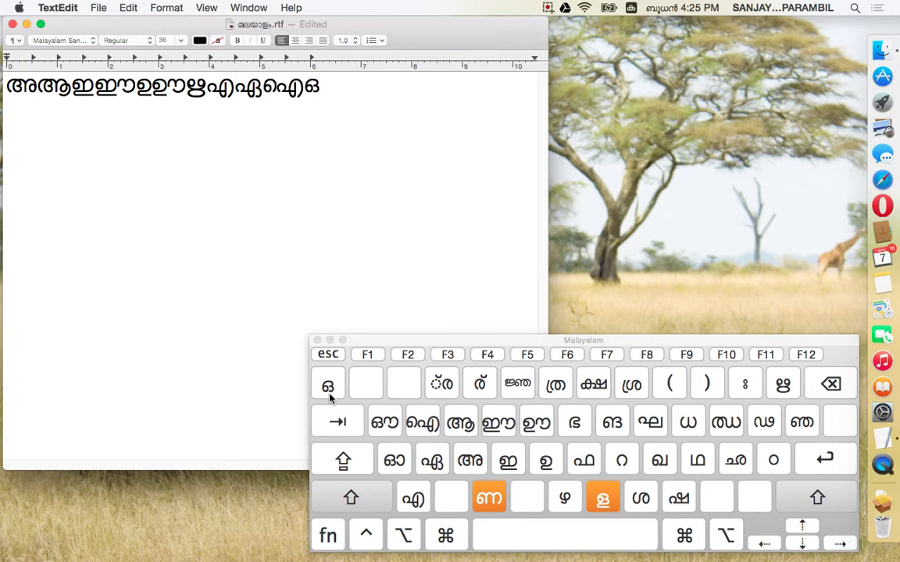
pyautogui.click(387, 428)
pyautogui.click(393, 424)
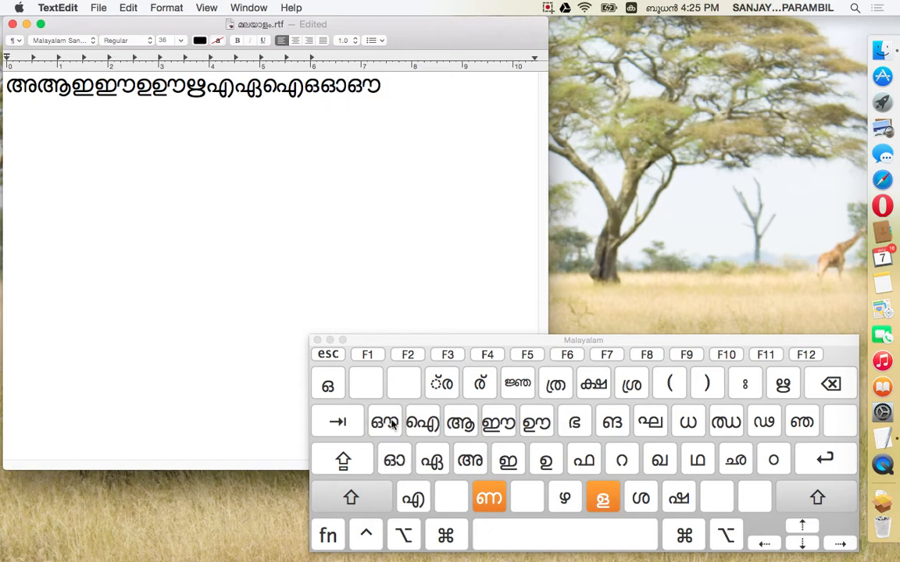
# Step: Finish the vowel line with അംഅഃ and start a new line
pyautogui.click(472, 460)
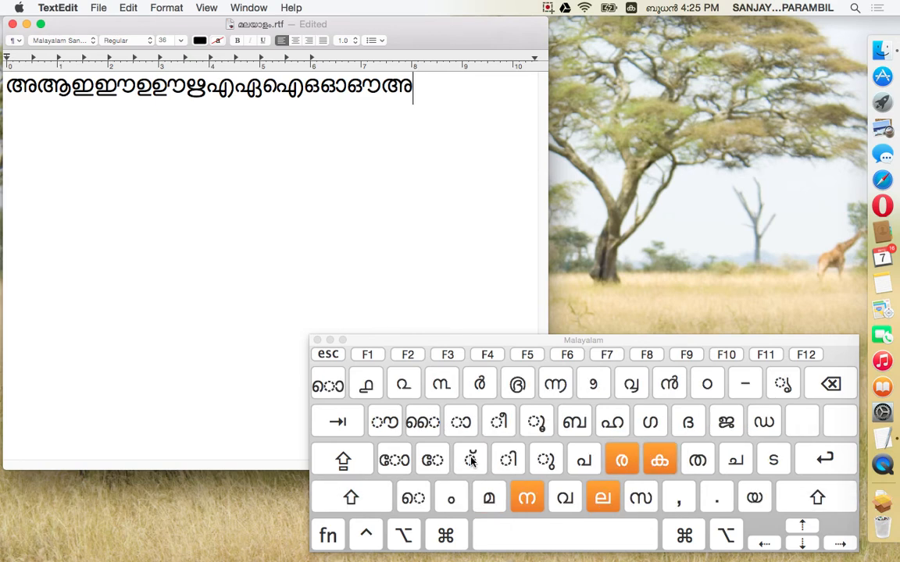
pyautogui.click(450, 500)
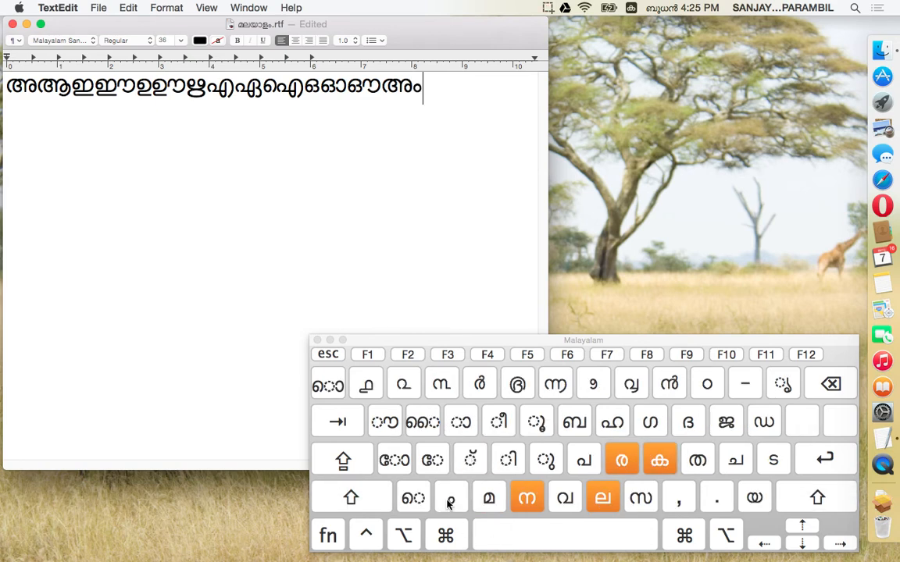
pyautogui.keyDown('shift'); pyautogui.click(468, 455); pyautogui.keyUp('shift')
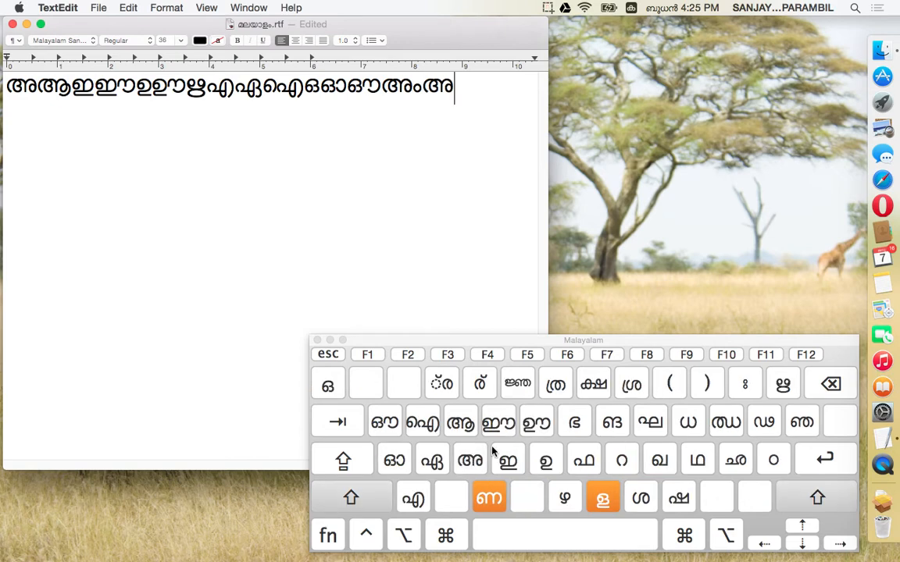
pyautogui.keyDown('shift'); pyautogui.click(744, 386); pyautogui.keyUp('shift')
pyautogui.press('Return')
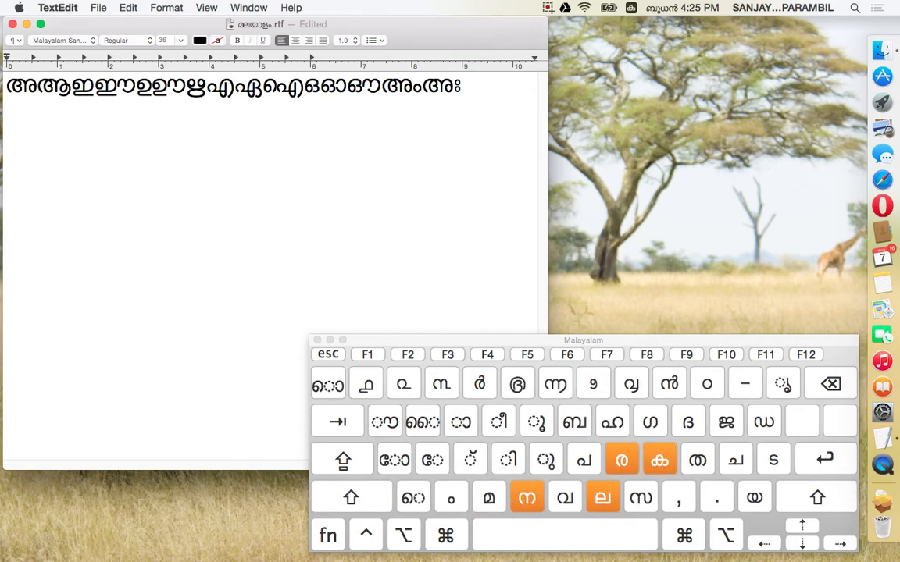
# Step: Enter the consonants കഖഗഘങ on the line below the vowels and start a new line
pyautogui.press('shift+super+2')
pyautogui.click(660, 460)
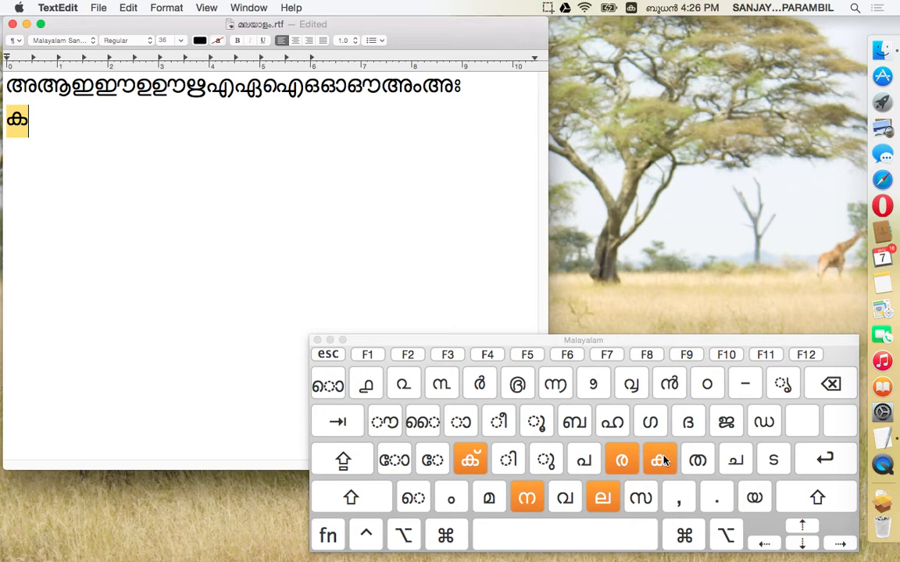
pyautogui.press('shift')
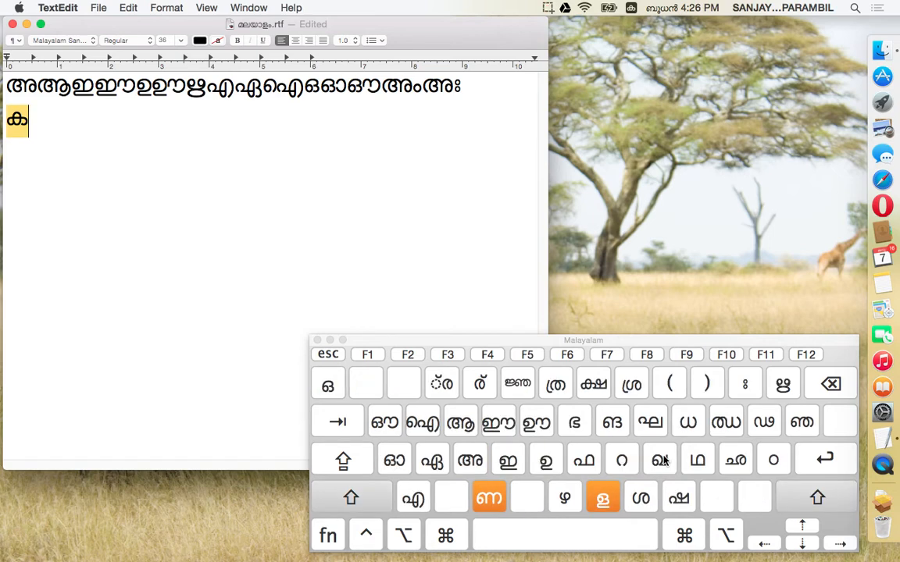
pyautogui.click(658, 469)
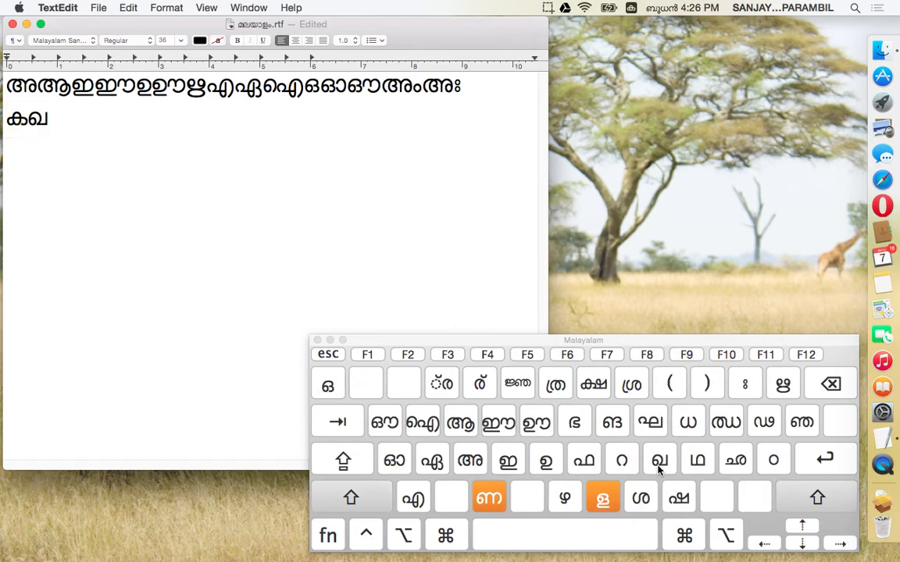
pyautogui.click(647, 424)
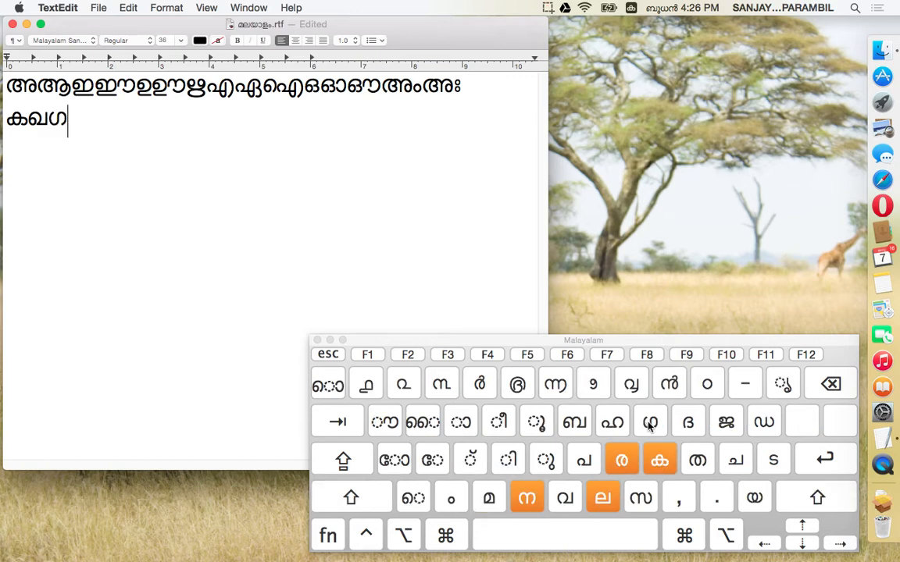
pyautogui.keyDown('shift'); pyautogui.click(648, 425); pyautogui.keyUp('shift')
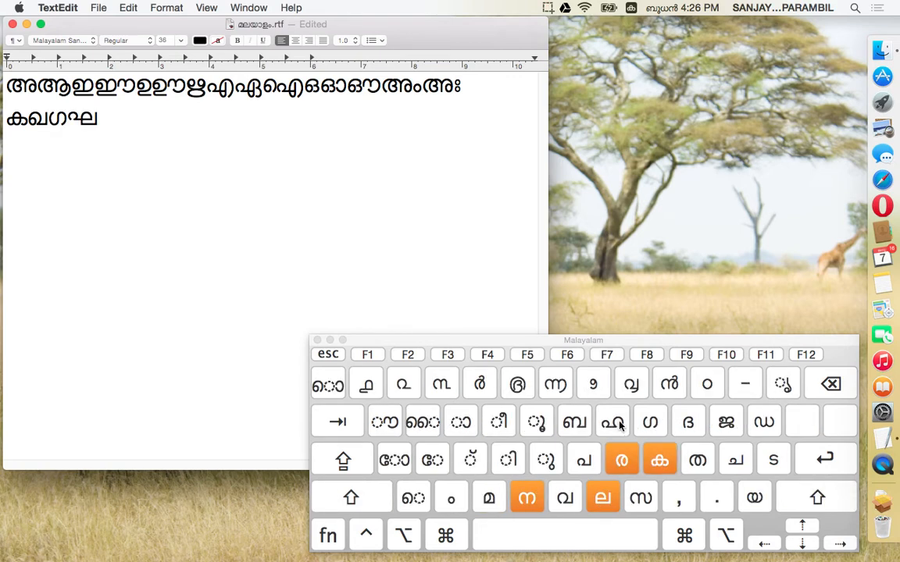
pyautogui.keyDown('shift'); pyautogui.click(613, 424); pyautogui.keyUp('shift')
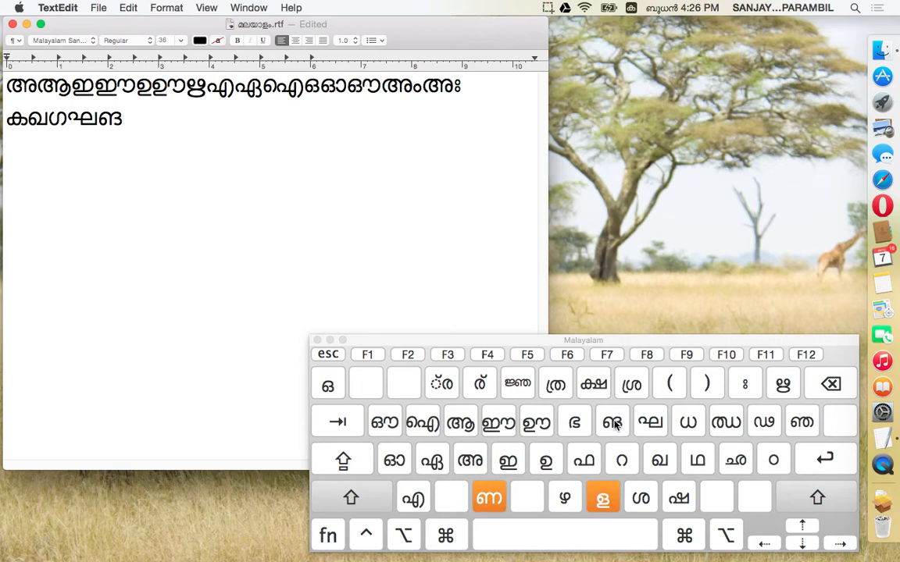
pyautogui.press('Return')
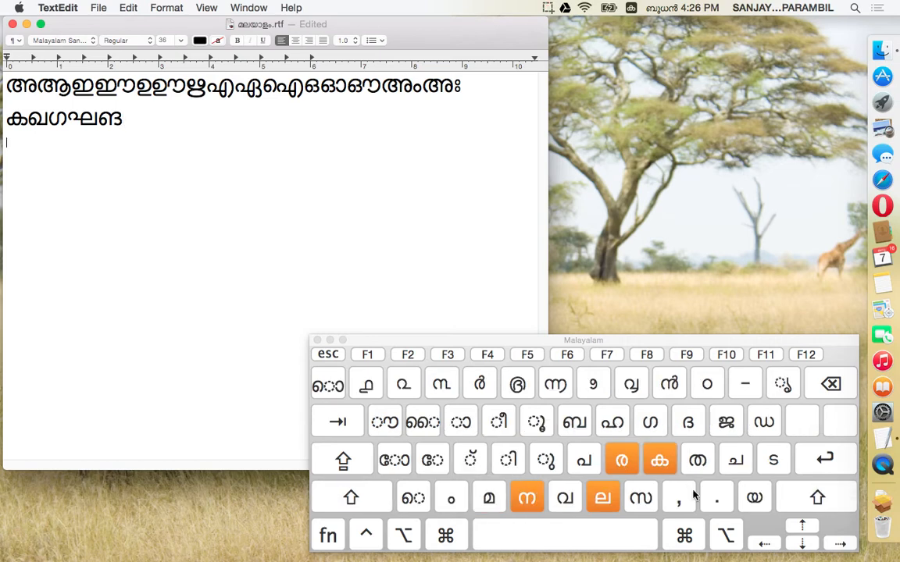
# Step: Enter the consonants ചഛജഝഞ below the കഖഗഘങ line and start a new line
pyautogui.click(735, 462)
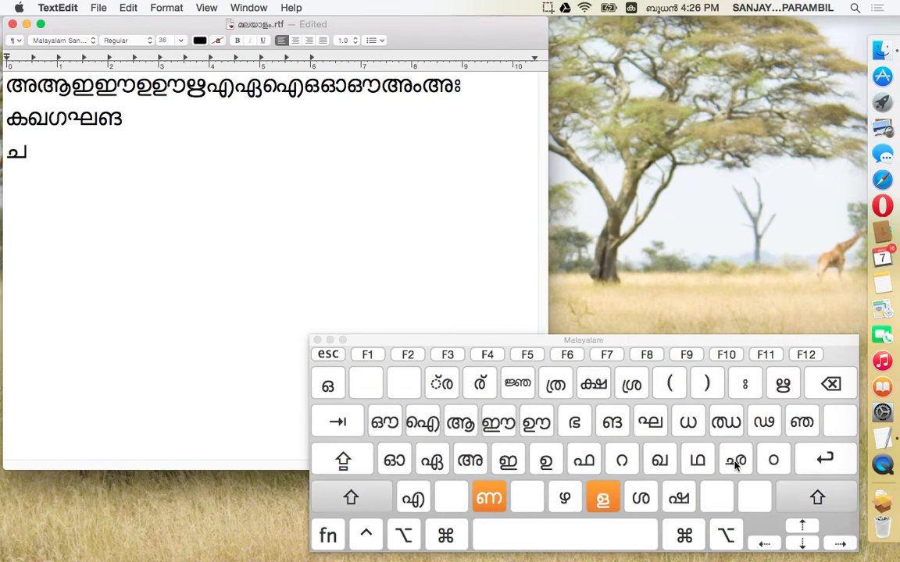
pyautogui.keyDown('shift'); pyautogui.click(735, 462); pyautogui.keyUp('shift')
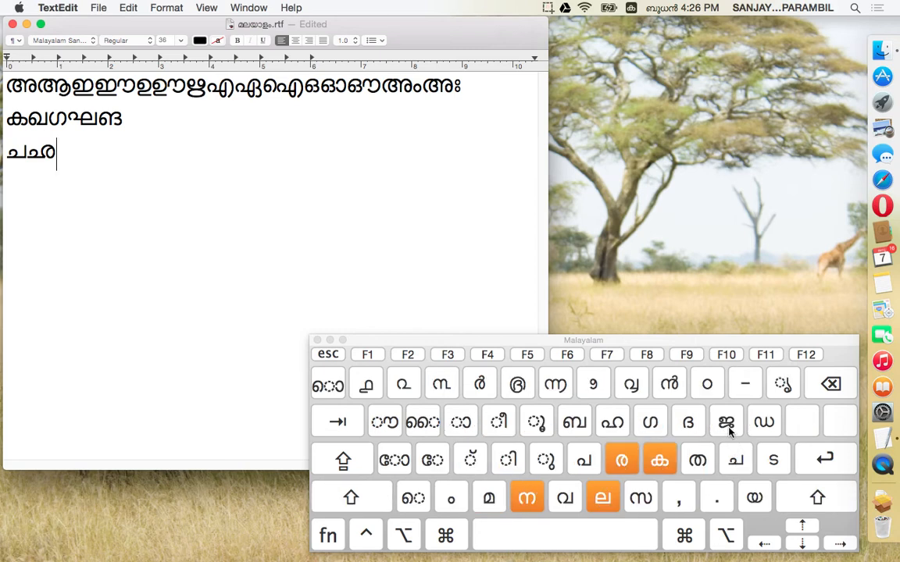
pyautogui.click(727, 425)
pyautogui.keyDown('shift'); pyautogui.click(728, 429); pyautogui.keyUp('shift')
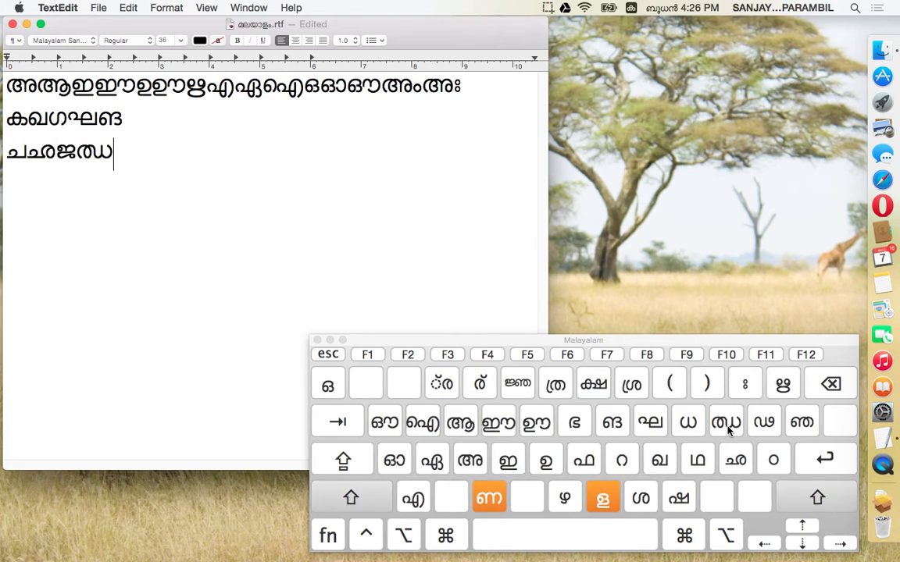
pyautogui.press('shift')
pyautogui.keyDown('shift'); pyautogui.click(811, 428); pyautogui.keyUp('shift')
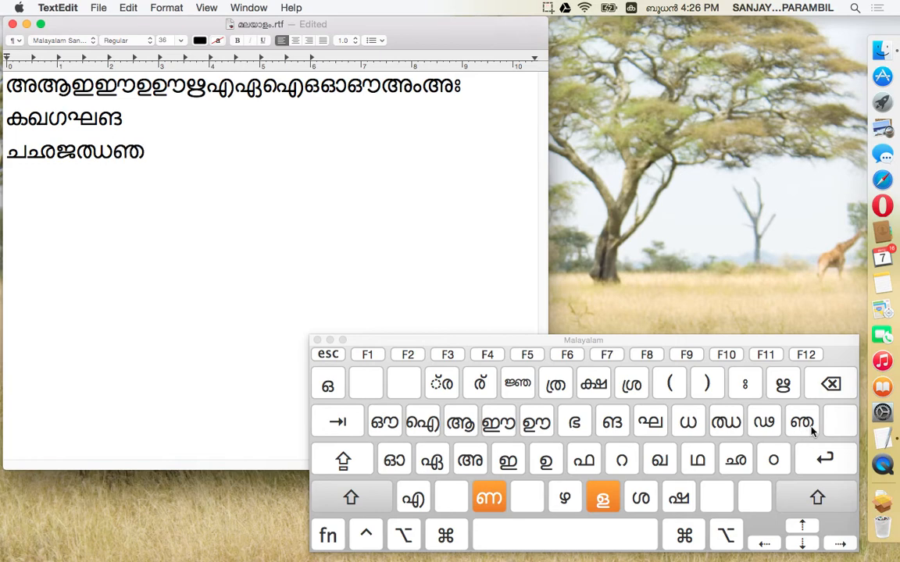
pyautogui.press('Return')
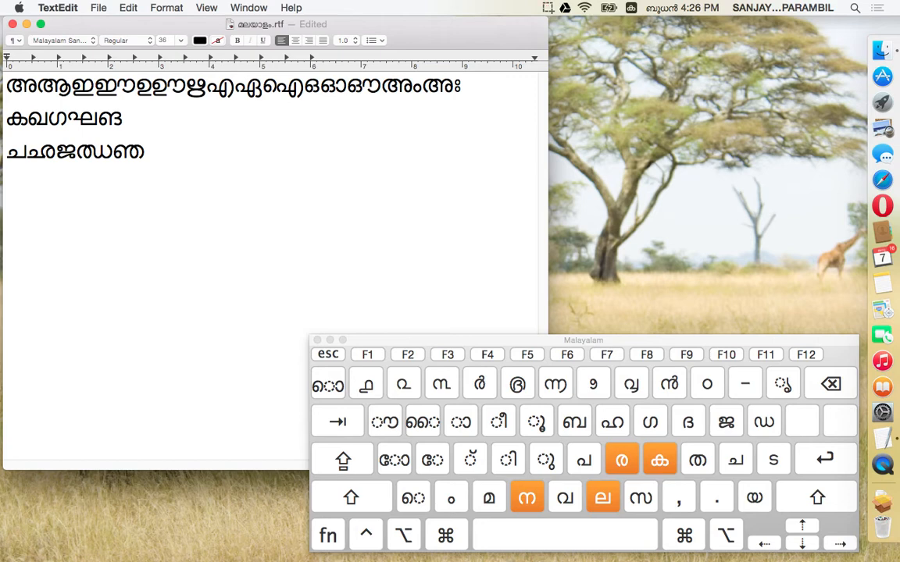
# Step: Enter the consonants ടഠഡഢണ below the ചഛജഝഞ line and start a new line
pyautogui.click(777, 461)
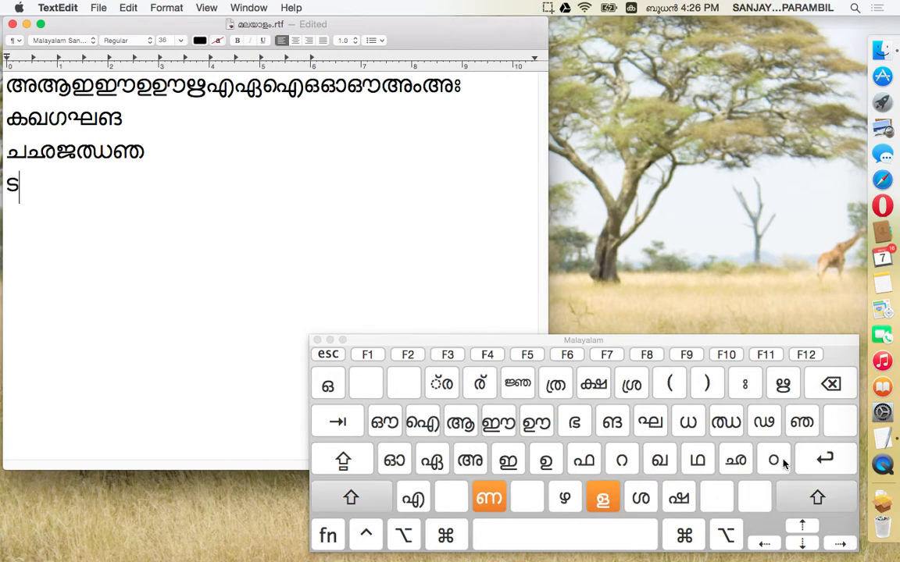
pyautogui.click(777, 461)
pyautogui.keyDown('shift'); pyautogui.click(775, 428); pyautogui.keyUp('shift')
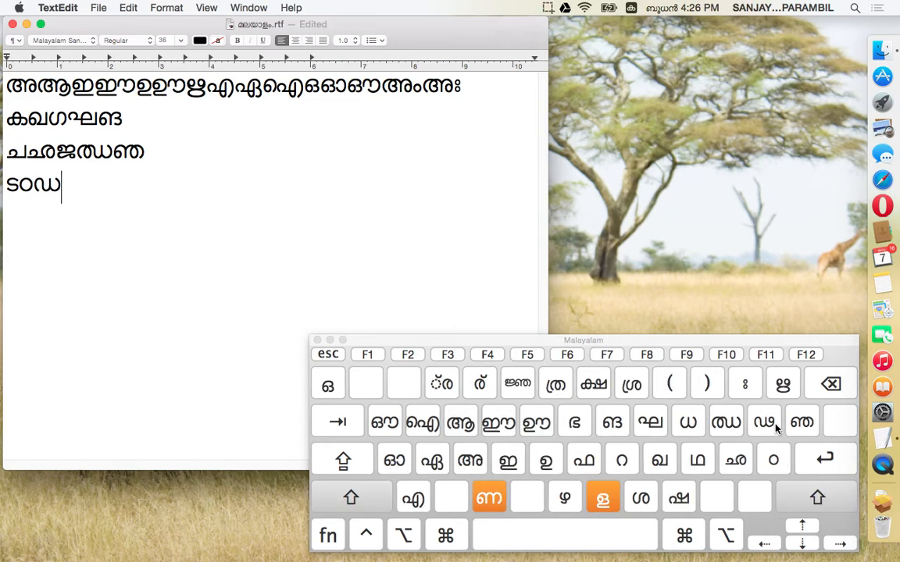
pyautogui.keyDown('shift'); pyautogui.click(776, 428); pyautogui.keyUp('shift')
pyautogui.keyDown('shift'); pyautogui.click(490, 506); pyautogui.keyUp('shift')
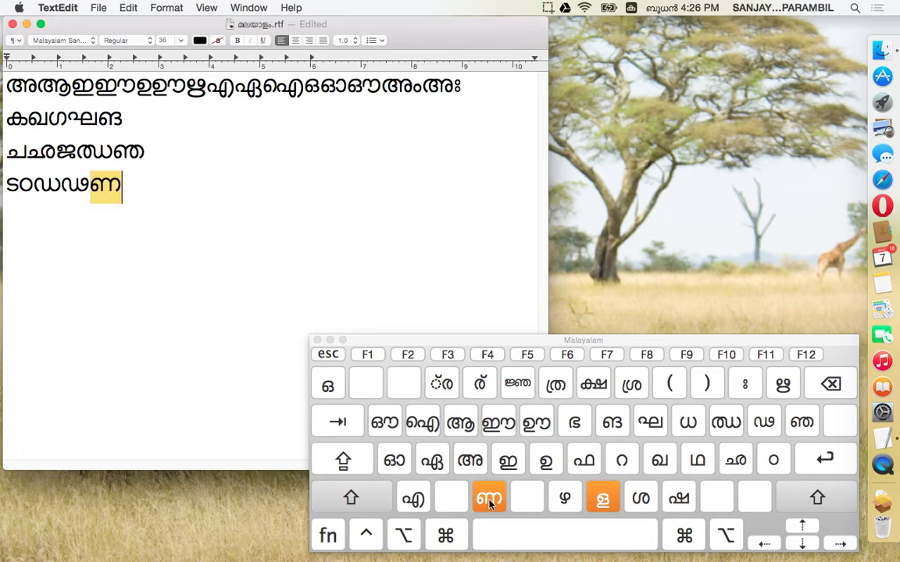
pyautogui.press('Return')
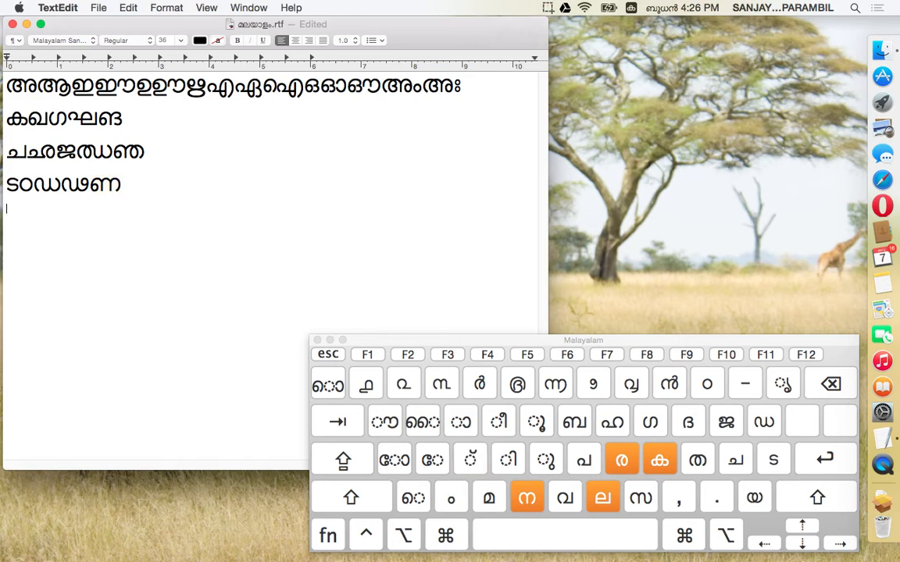
# Step: Enter the consonants തഥദധന below the ടഠഡഢണ line and start a new line
pyautogui.click(706, 473)
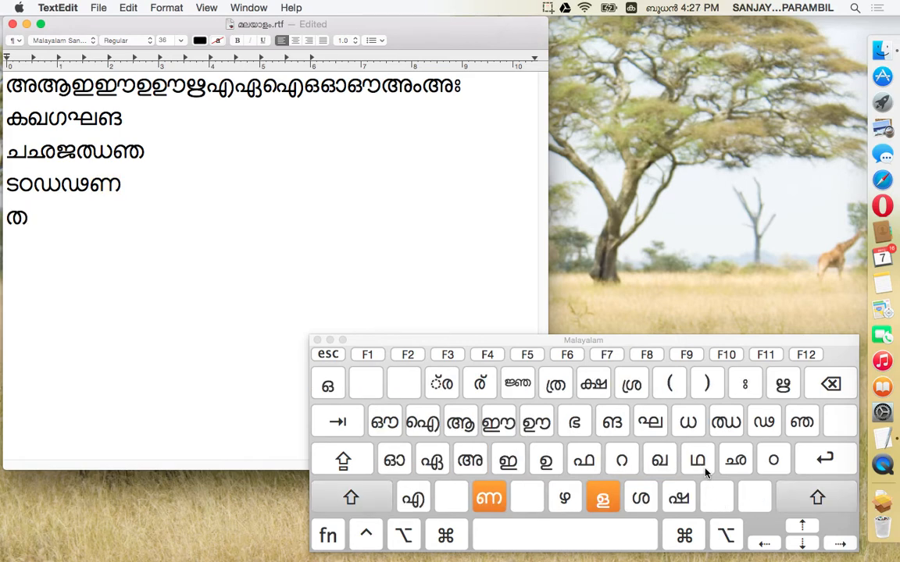
pyautogui.keyDown('shift'); pyautogui.click(698, 461); pyautogui.keyUp('shift')
pyautogui.click(694, 424)
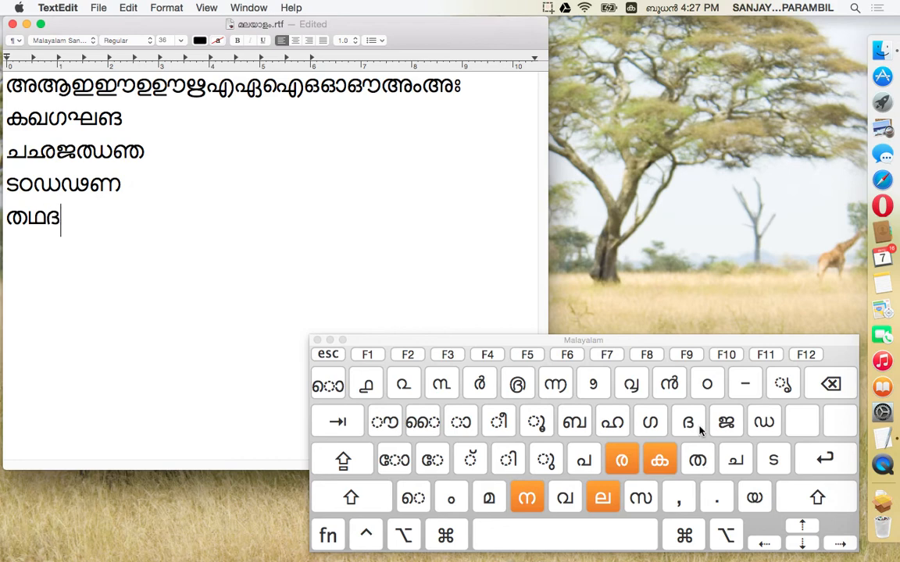
pyautogui.keyDown('shift'); pyautogui.click(699, 428); pyautogui.keyUp('shift')
pyautogui.click(533, 500)
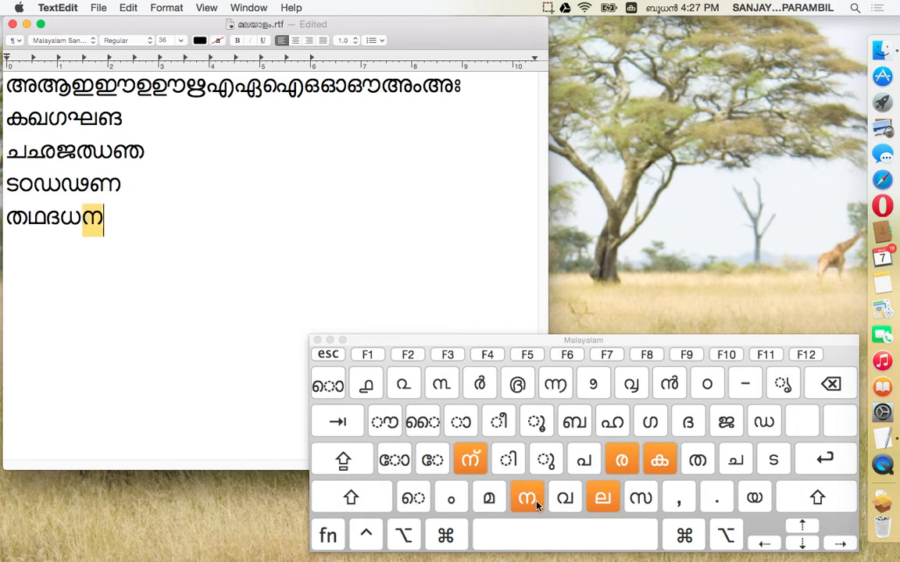
pyautogui.press('Return')
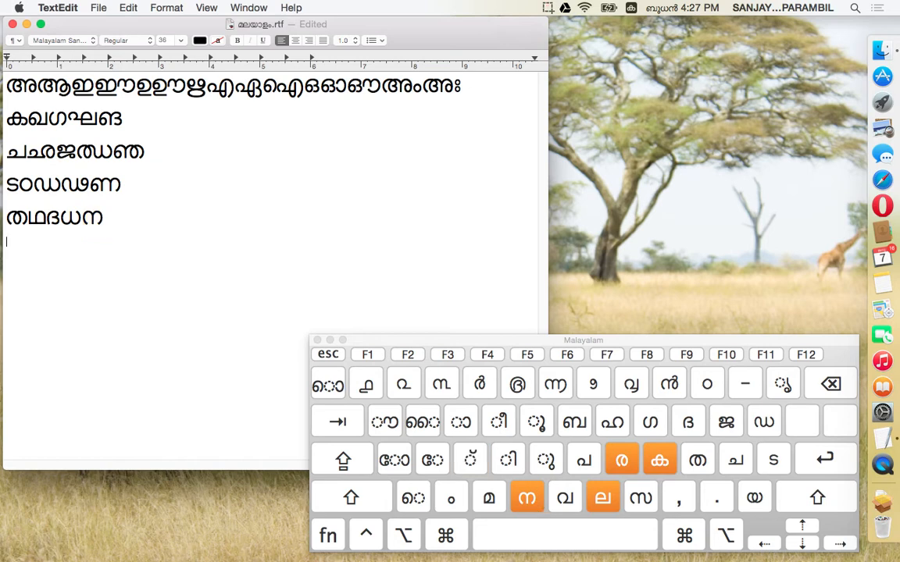
# Step: Enter the consonants പഫബഭമ below the തഥദധന line, followed by a blank line
pyautogui.click(597, 462)
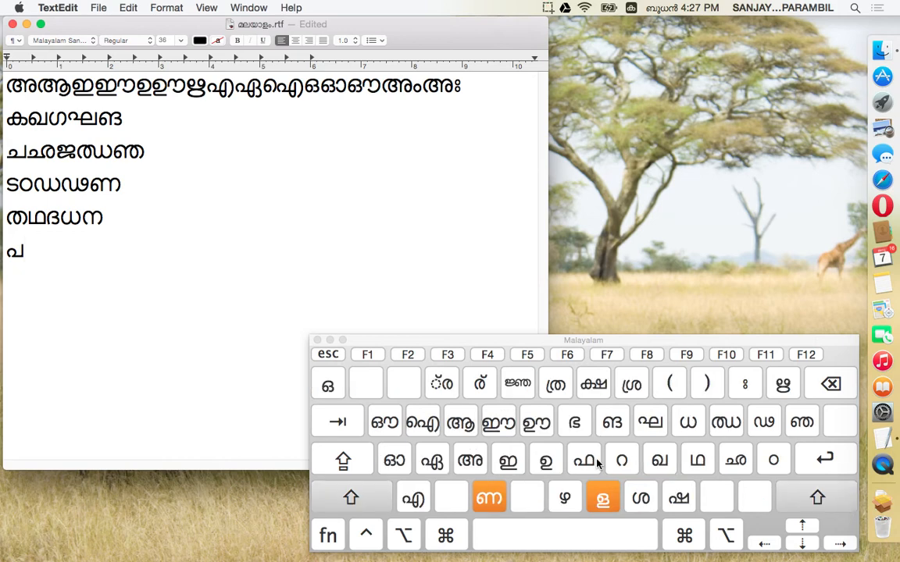
pyautogui.keyDown('shift'); pyautogui.click(595, 466); pyautogui.keyUp('shift')
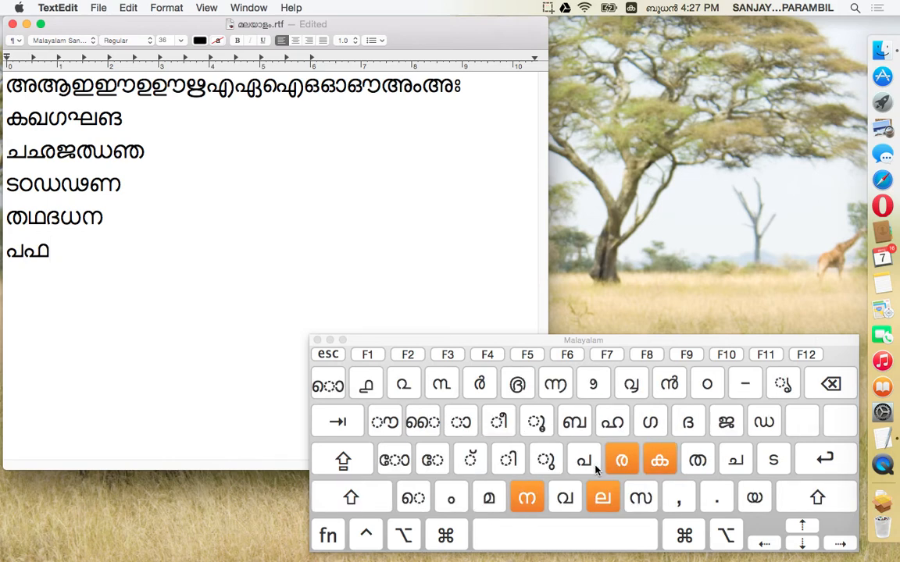
pyautogui.click(583, 433)
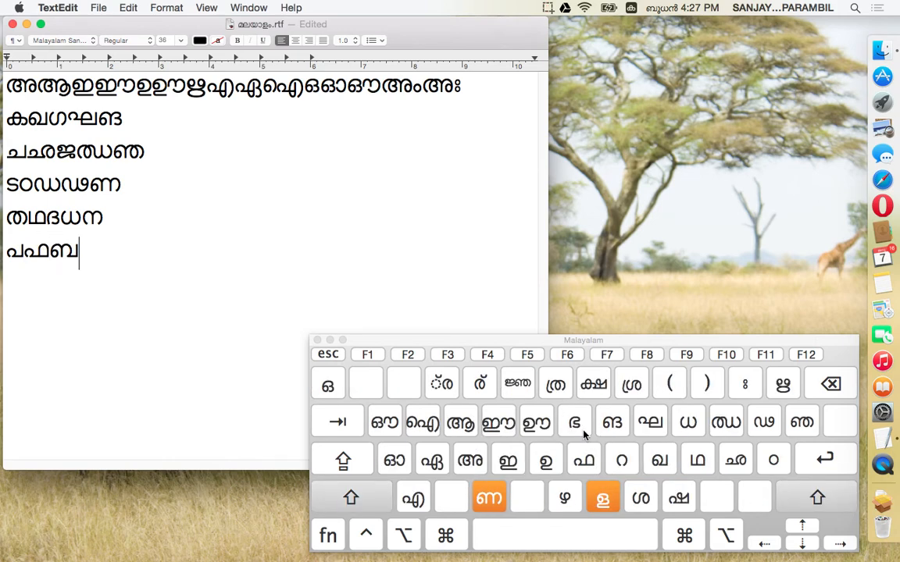
pyautogui.keyDown('shift'); pyautogui.click(582, 435); pyautogui.keyUp('shift')
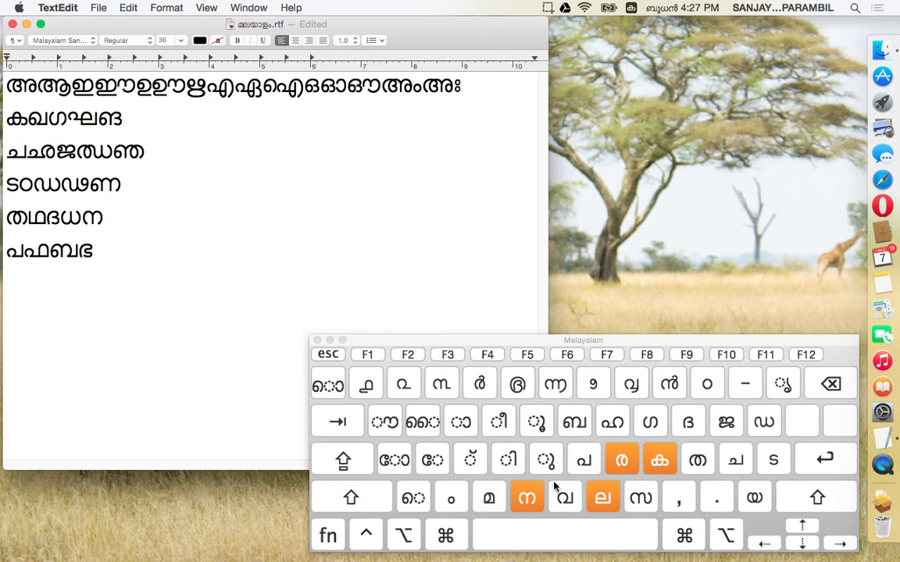
pyautogui.click(495, 504)
pyautogui.press('Return')
pyautogui.press('Return')
# Step: Enter the consonants യരലവശഷസഹ below the blank line and start a new line
pyautogui.write('യ')
pyautogui.click(625, 461)
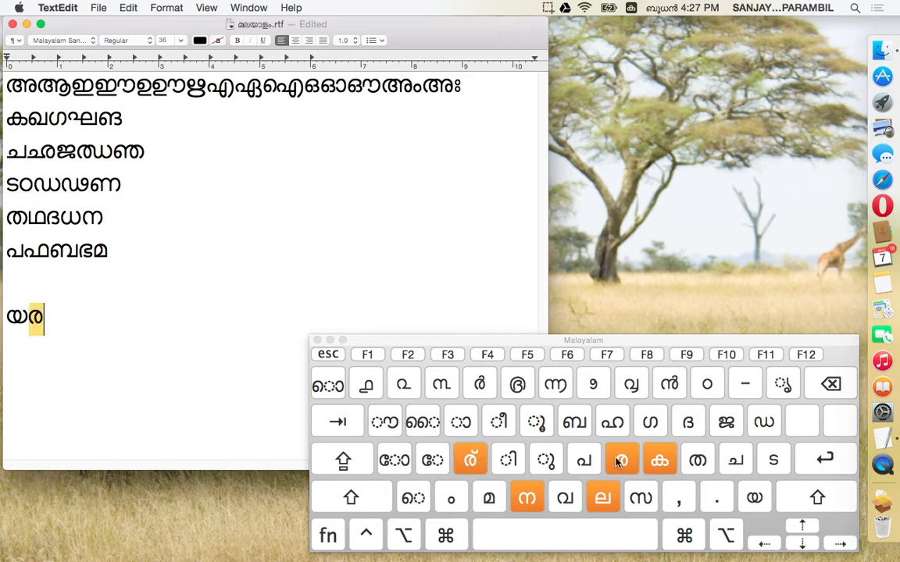
pyautogui.click(603, 500)
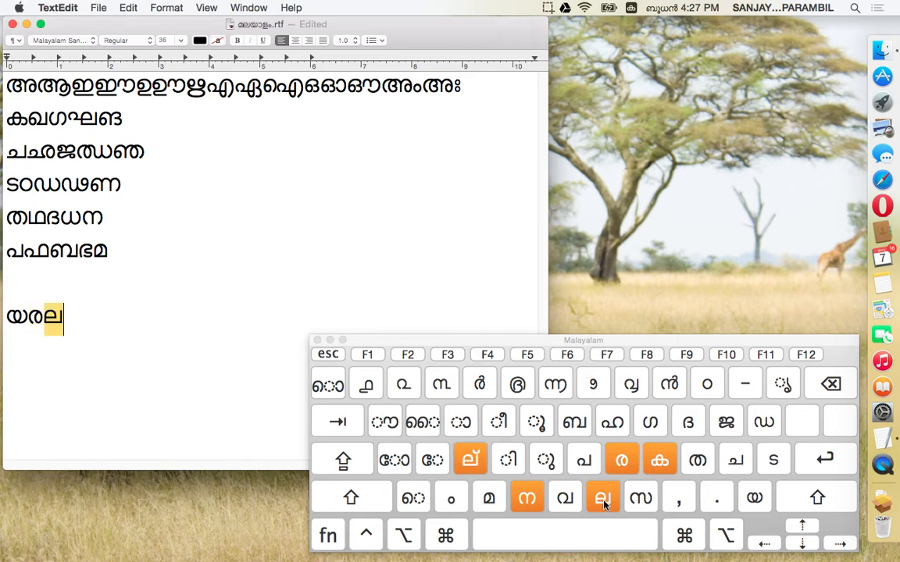
pyautogui.click(564, 500)
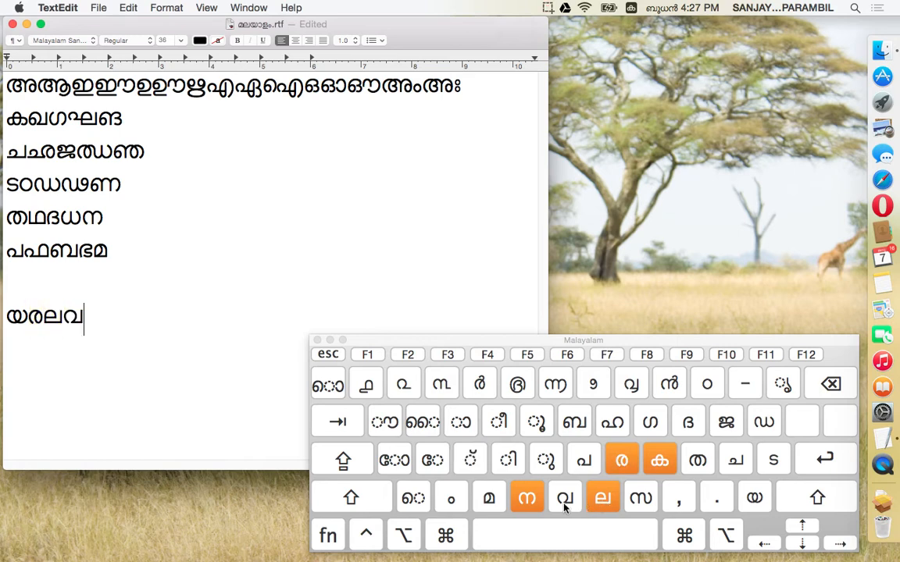
pyautogui.press('shift')
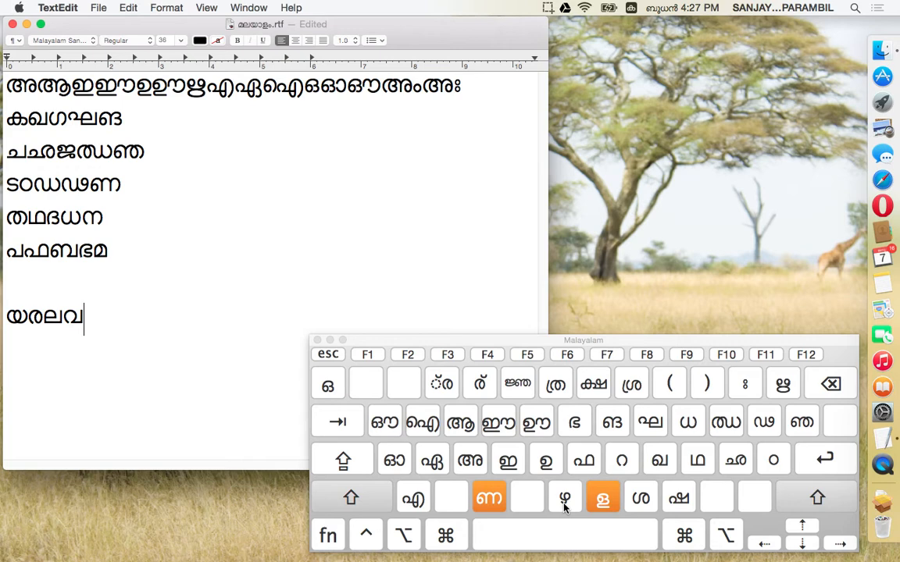
pyautogui.click(645, 501)
pyautogui.click(677, 501)
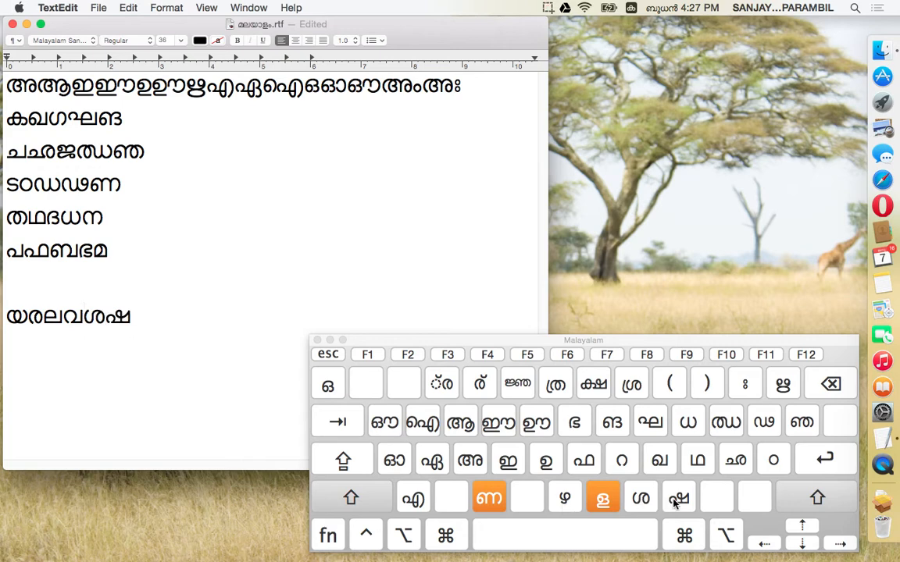
pyautogui.click(640, 500)
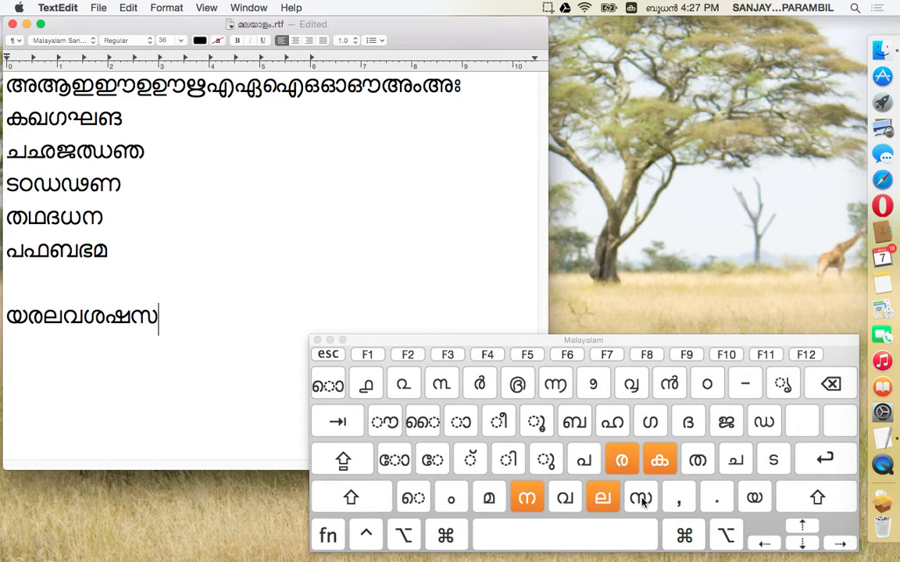
pyautogui.click(620, 428)
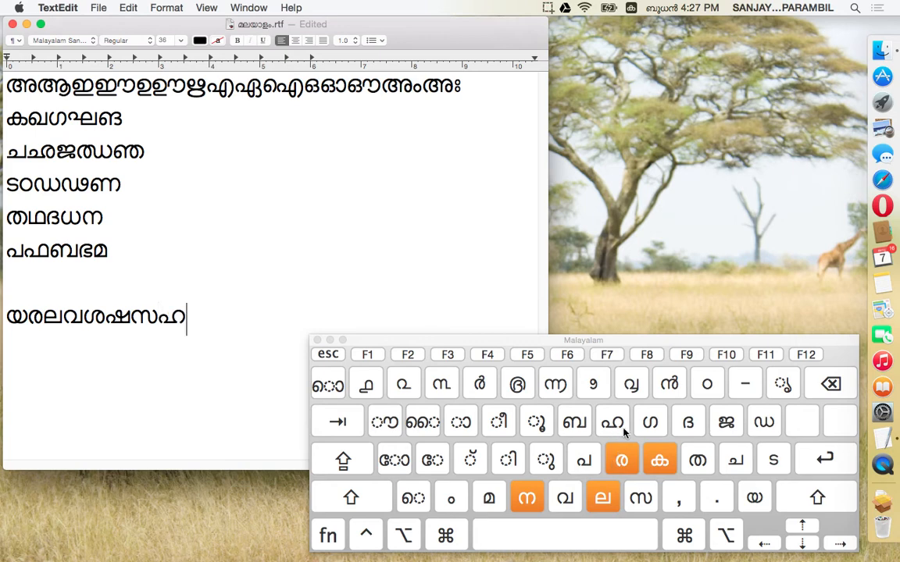
pyautogui.press('Return')
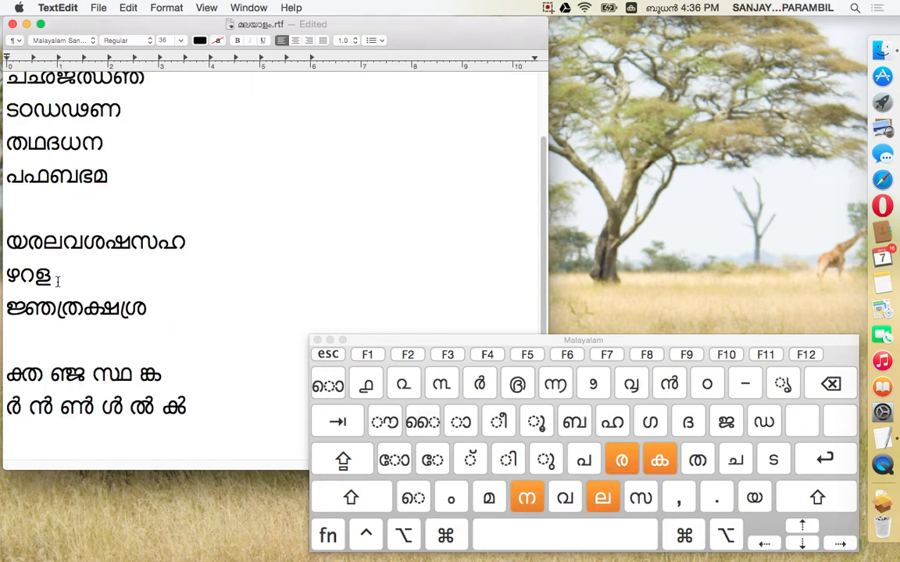
# Step: Insert a line below യരലവശഷസഹ and enter the consonants ഴറള on it
pyautogui.press('Return')
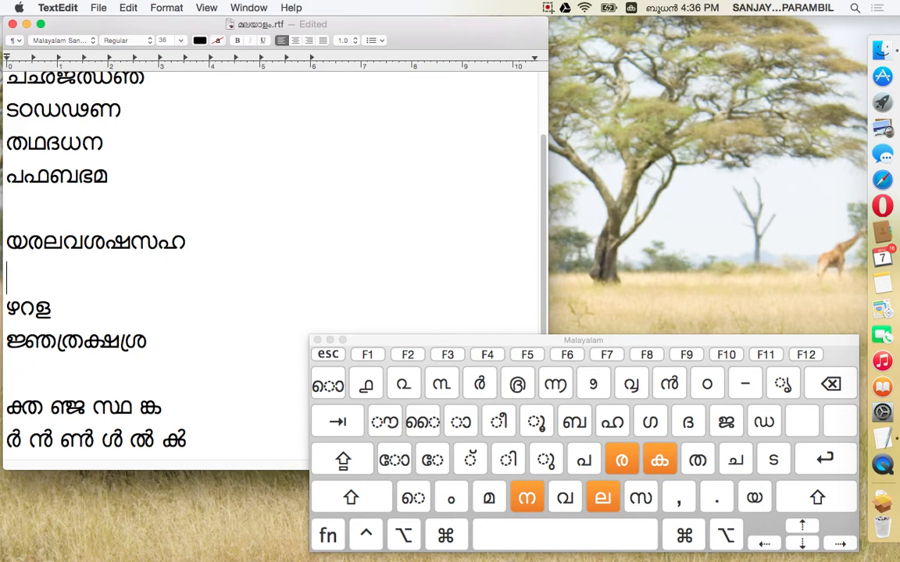
pyautogui.press('shift')
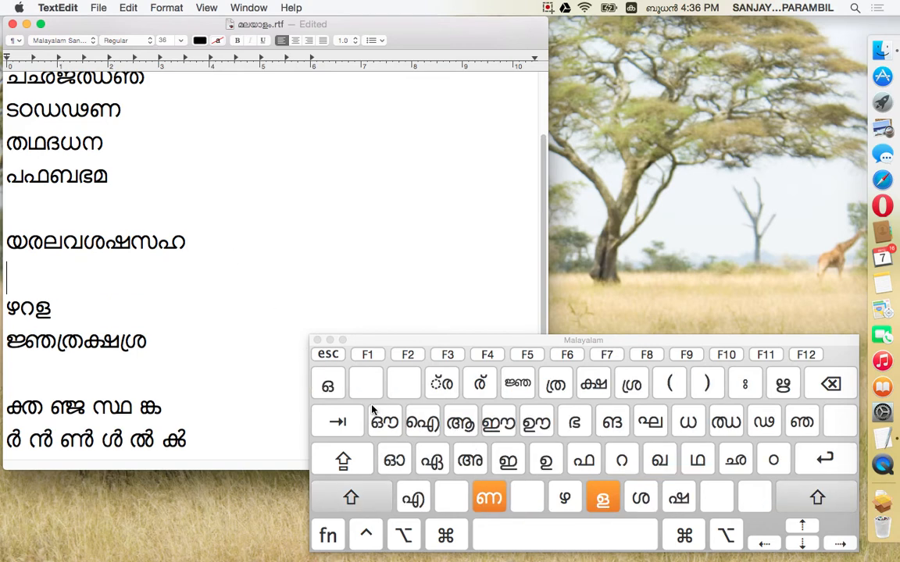
pyautogui.click(567, 500)
pyautogui.click(617, 463)
pyautogui.click(608, 497)
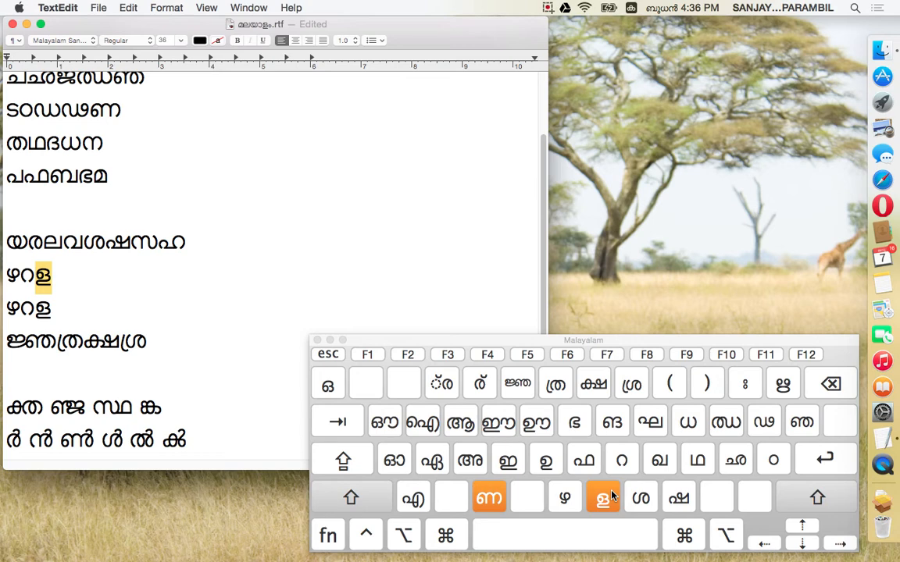
# Step: Insert a line below the second ഴറള line and enter the conjuncts ജ്ഞത്രക്ഷശ്ര on it
pyautogui.click(148, 313)
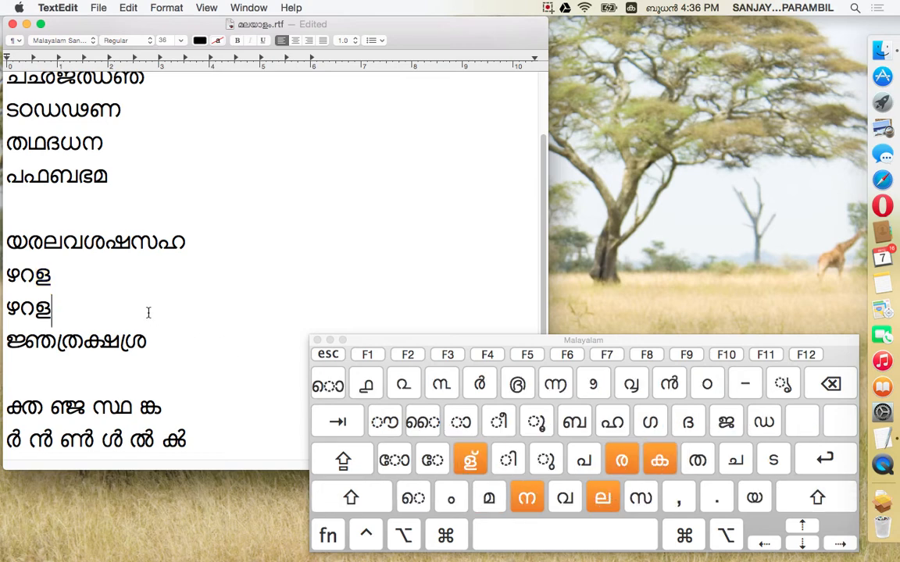
pyautogui.press('Return')
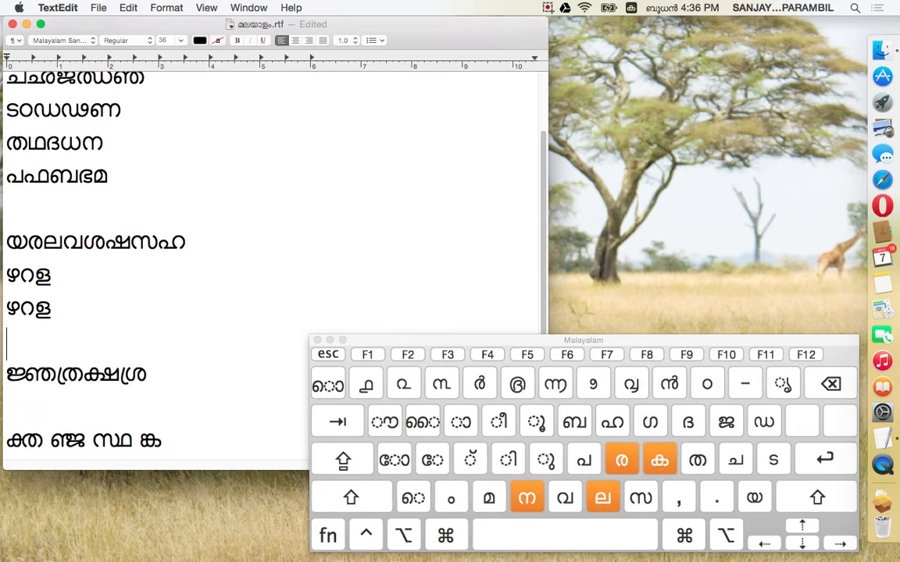
pyautogui.press('shift')
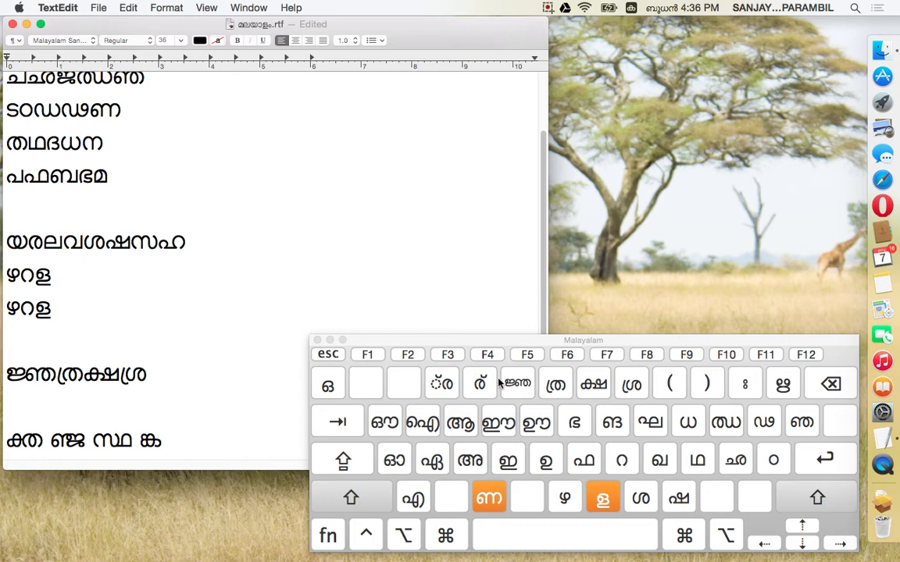
pyautogui.click(519, 393)
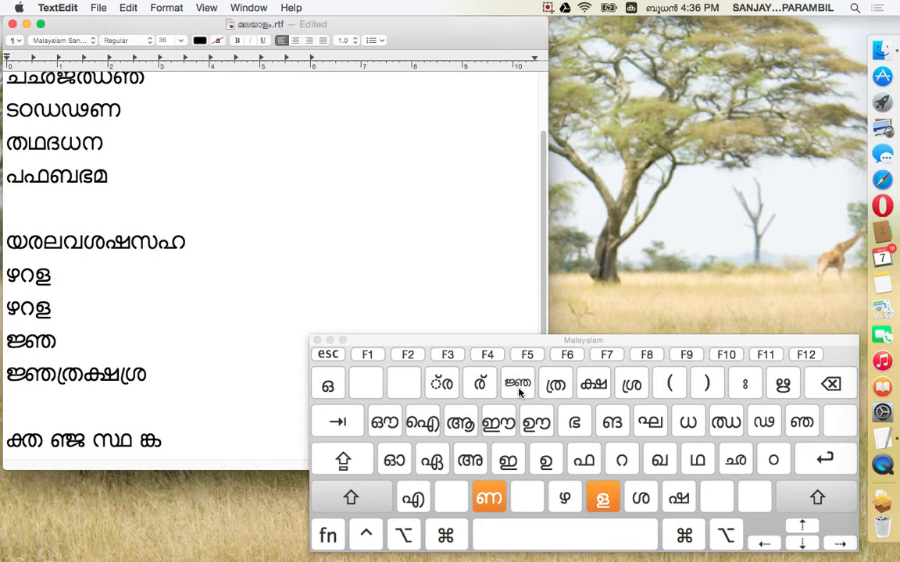
pyautogui.click(557, 385)
pyautogui.click(594, 384)
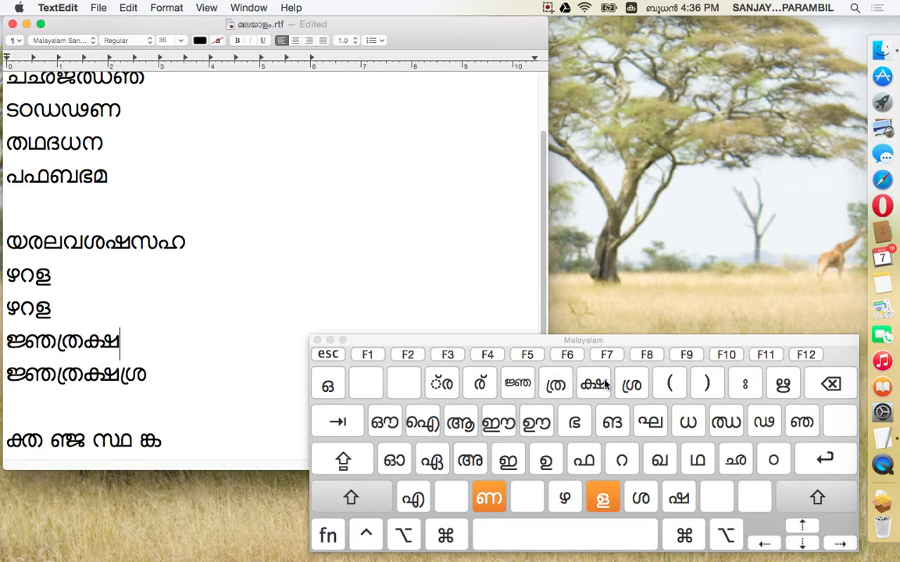
pyautogui.click(632, 385)
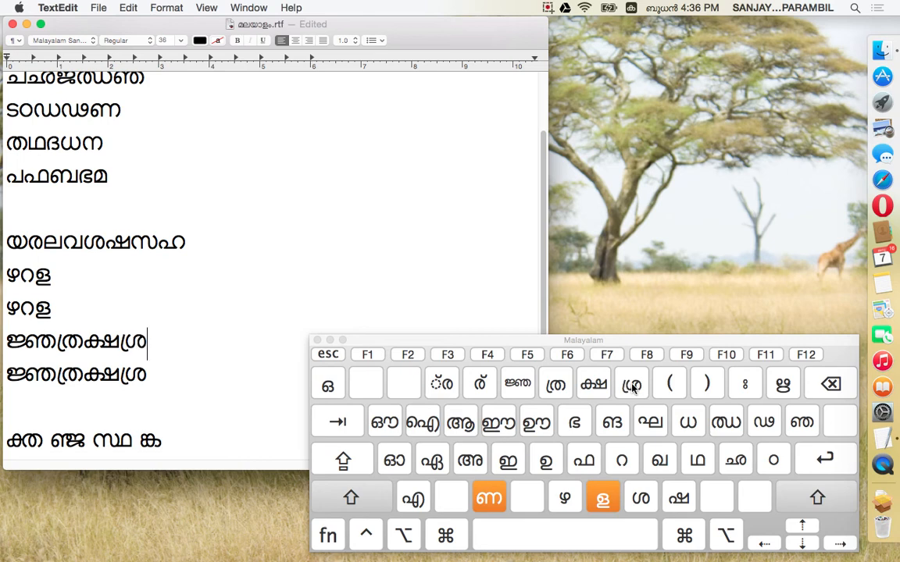
# Step: Enter the conjuncts ക്ത and ഞ്ജ, separated by a space, on the blank line below the second ജ്ഞത്രക്ഷശ്ര line
pyautogui.press('Down')
pyautogui.press('Down')
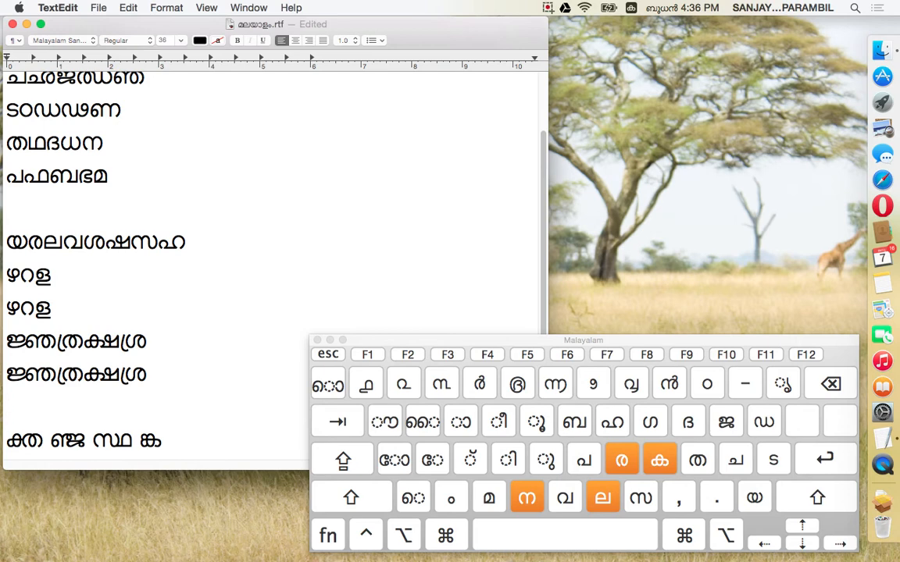
pyautogui.write('ക')
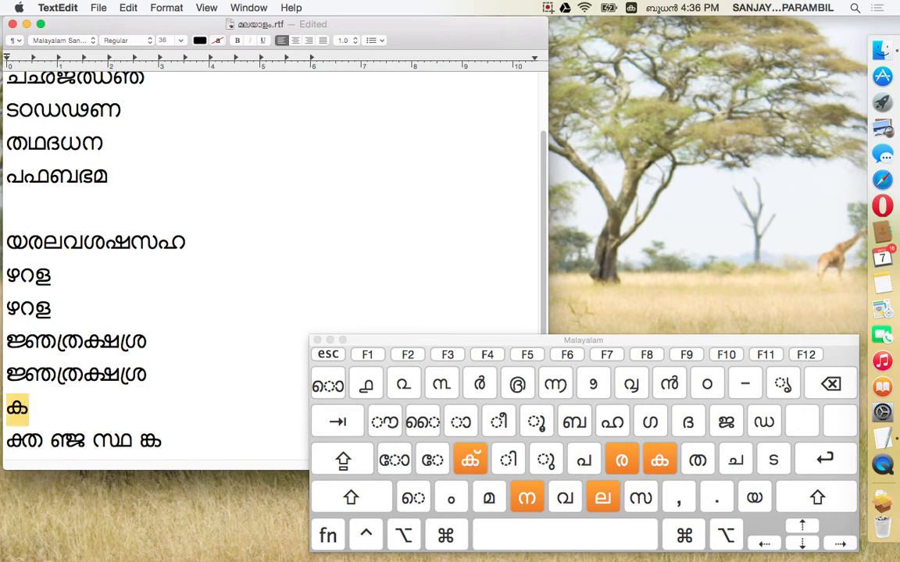
pyautogui.write('്')
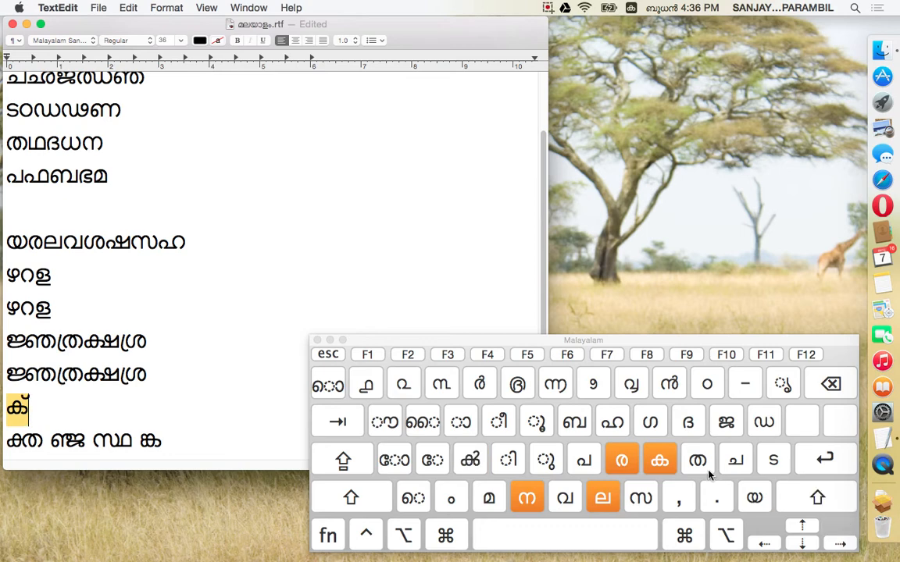
pyautogui.write('ത')
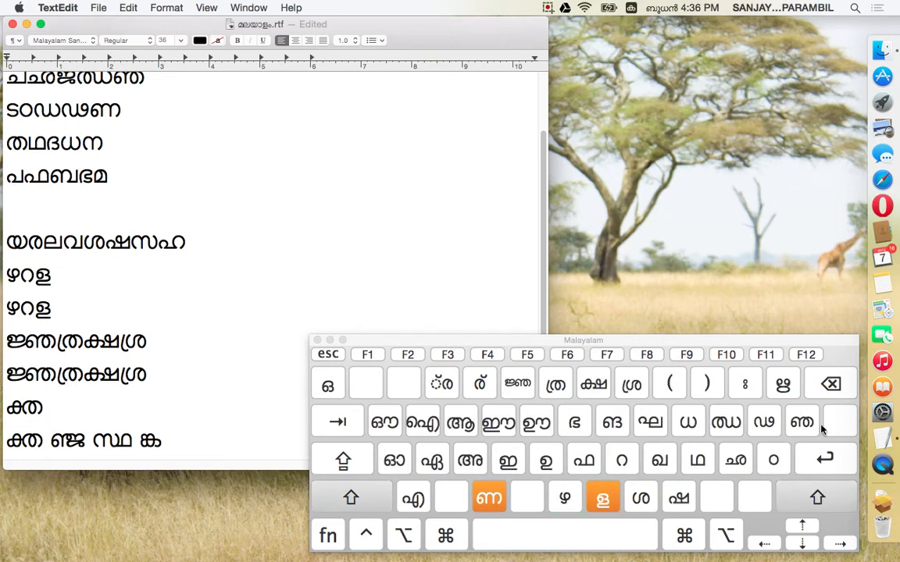
pyautogui.write(' ഞ')
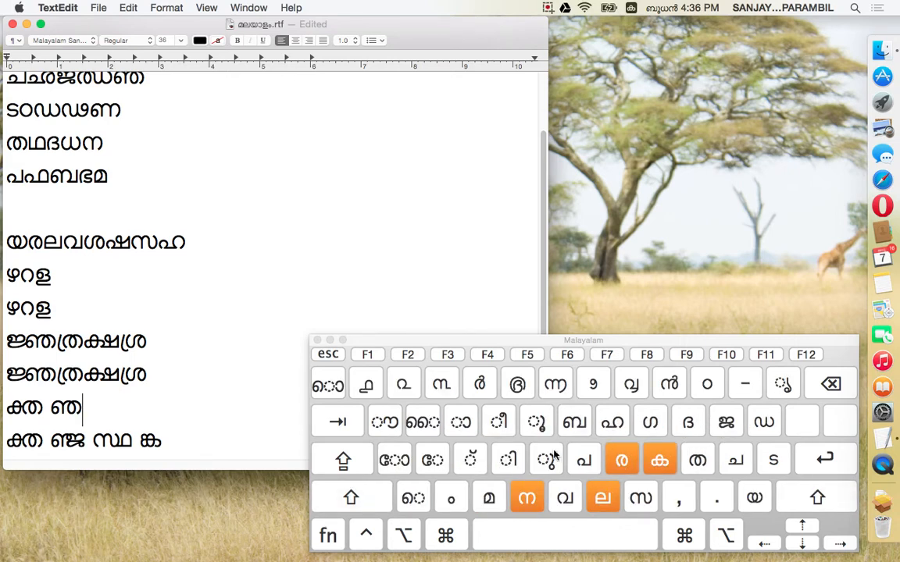
pyautogui.write('്ജ')
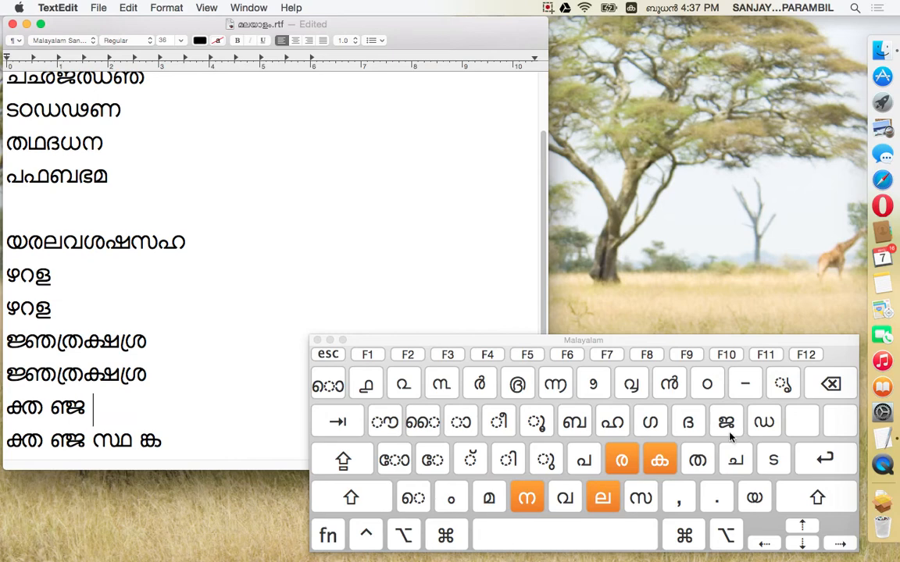
# Step: Add the conjuncts സ്ഥ and ങ്ക after ക്ത ഞ്ജ on the same line, separated by spaces
pyautogui.click(634, 500)
pyautogui.click(470, 459)
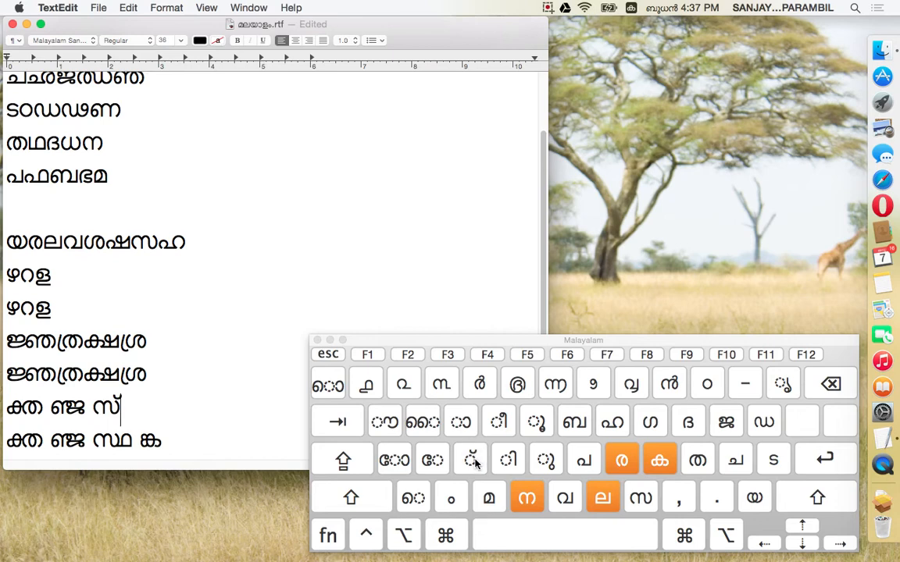
pyautogui.click(695, 462)
pyautogui.press('BackSpace')
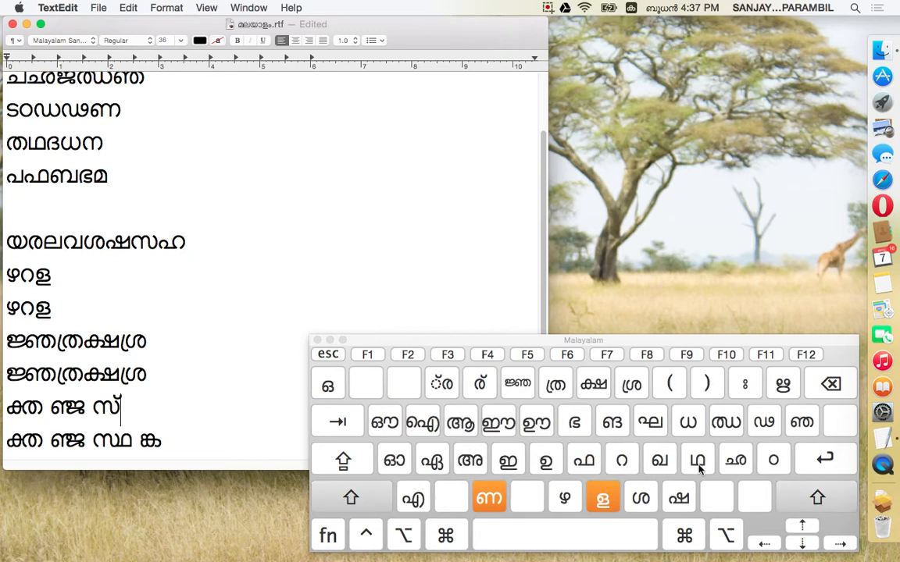
pyautogui.keyDown('shift'); pyautogui.click(697, 460); pyautogui.keyUp('shift')
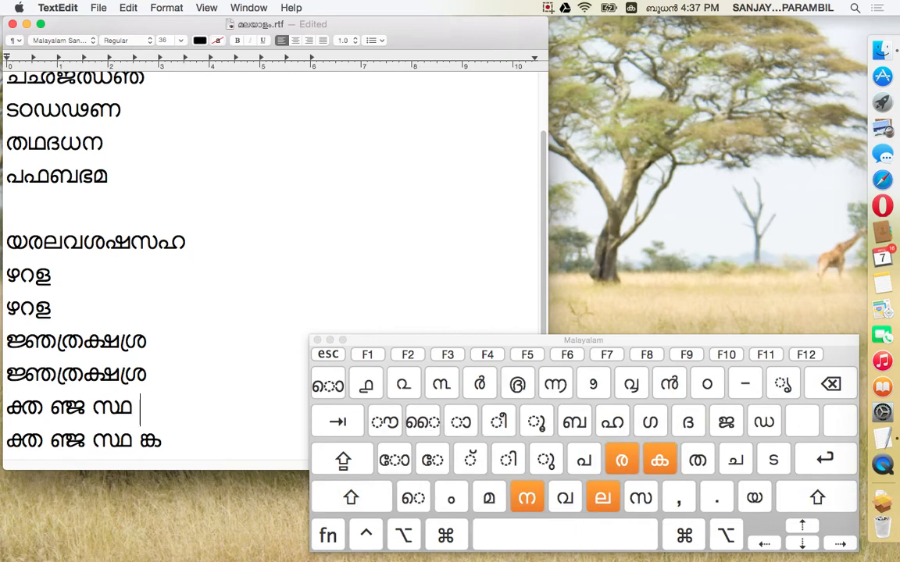
pyautogui.write('ങ്ക')
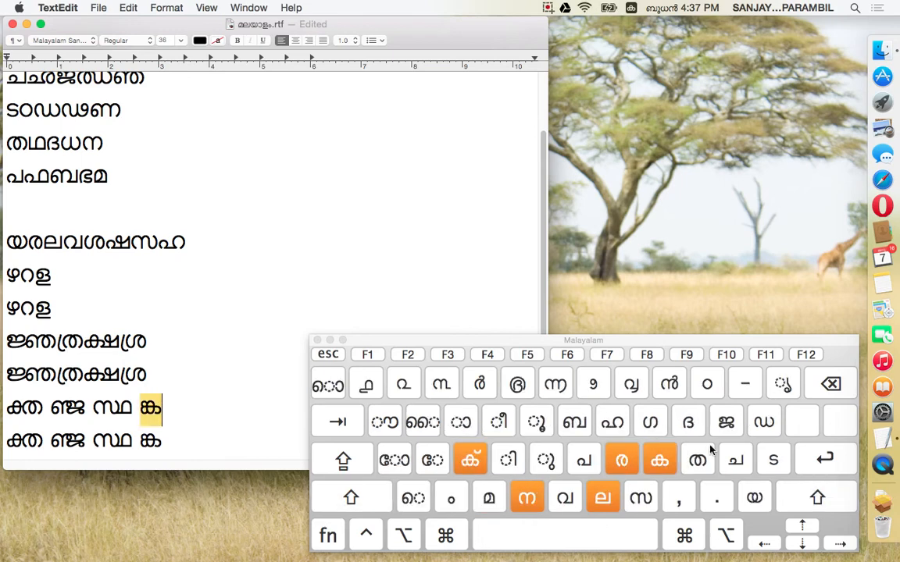
# Step: Insert a line below the second ക്ത ഞ്ജ സ്ഥ ങ്ക line and enter the chillu ർ on it
pyautogui.click(248, 435)
pyautogui.scroll(-2, 249, 435)
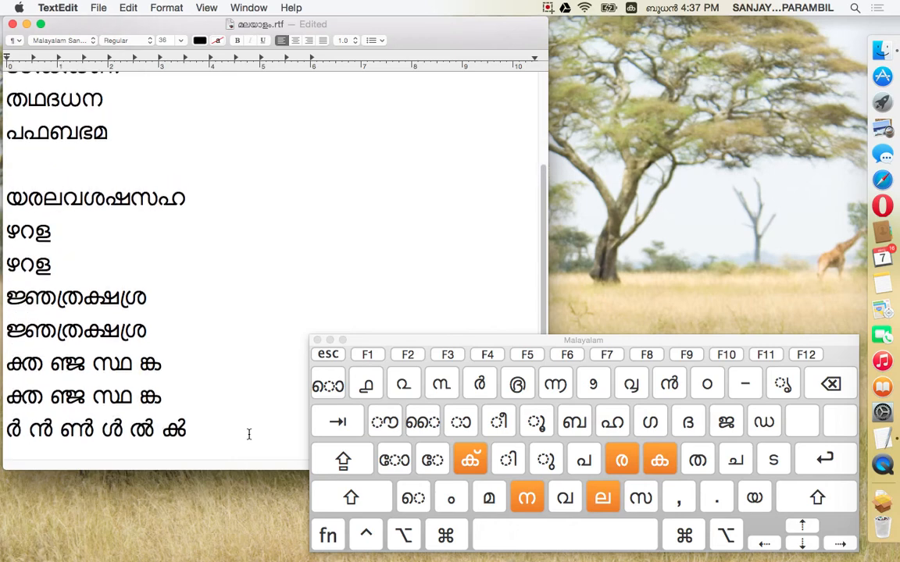
pyautogui.press('Return')
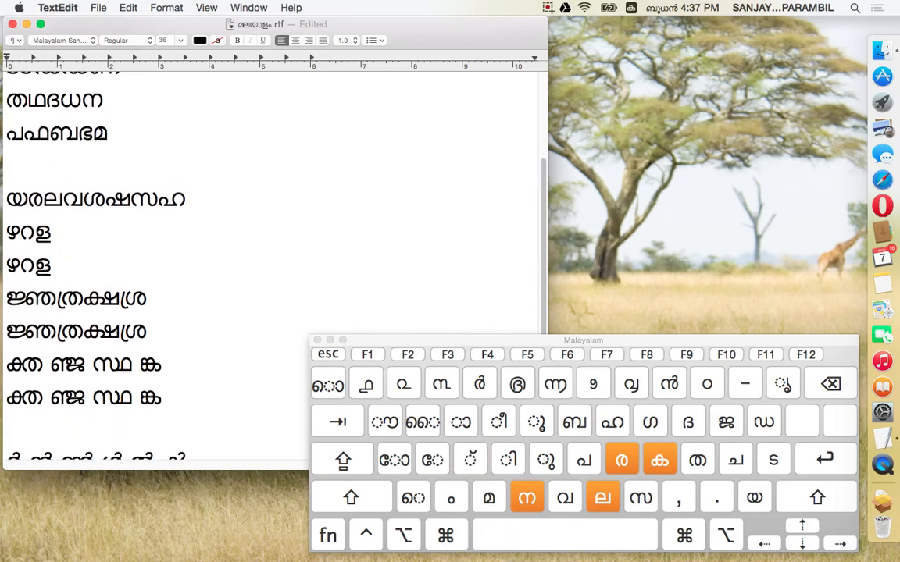
pyautogui.scroll(-2, 199, 344)
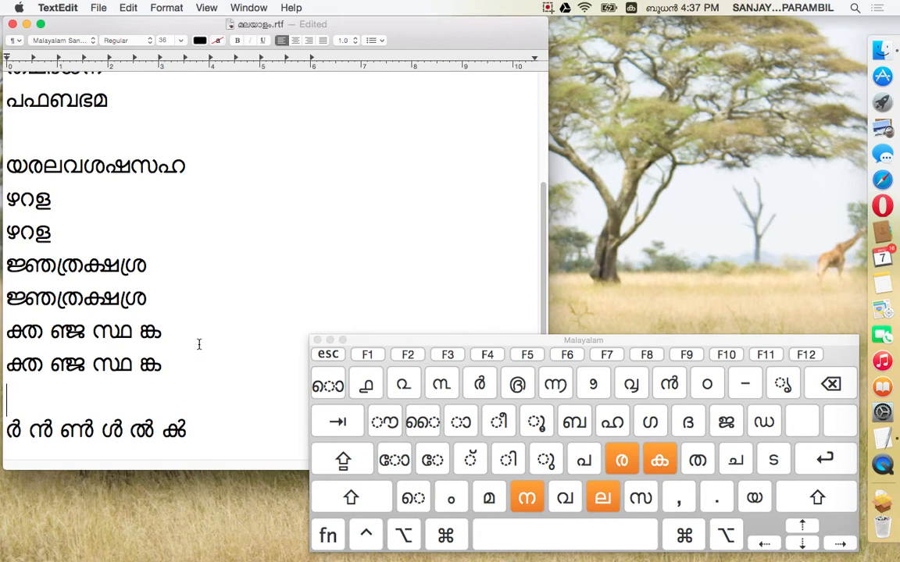
pyautogui.write('ര')
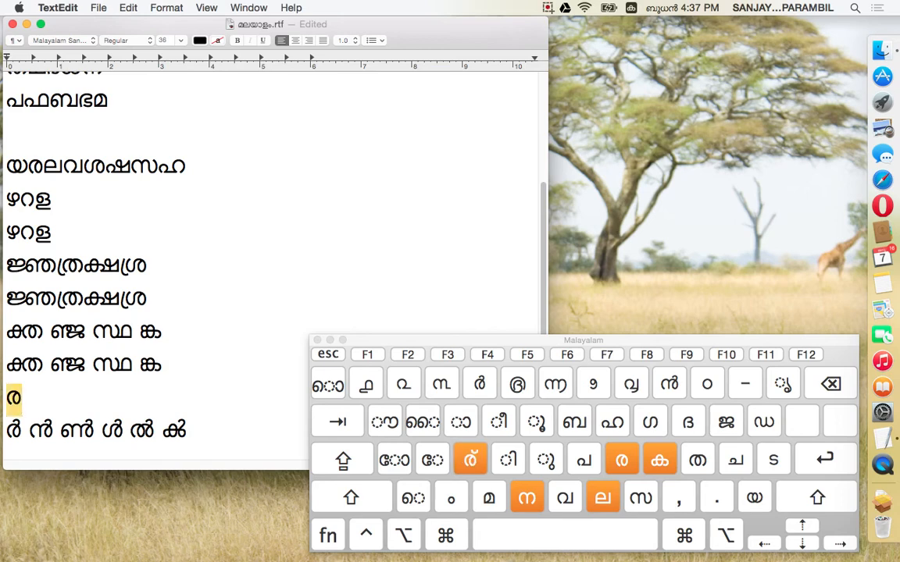
pyautogui.click(474, 462)
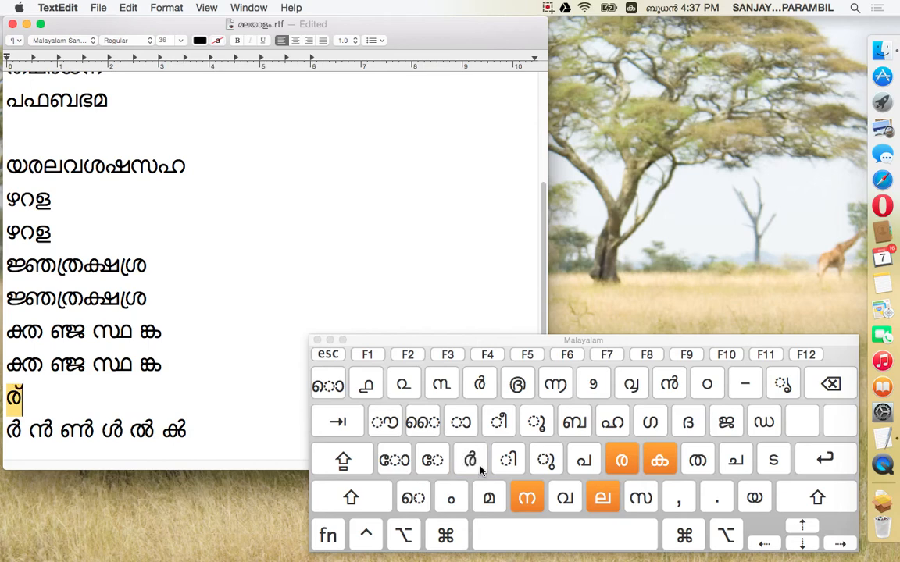
pyautogui.click(480, 467)
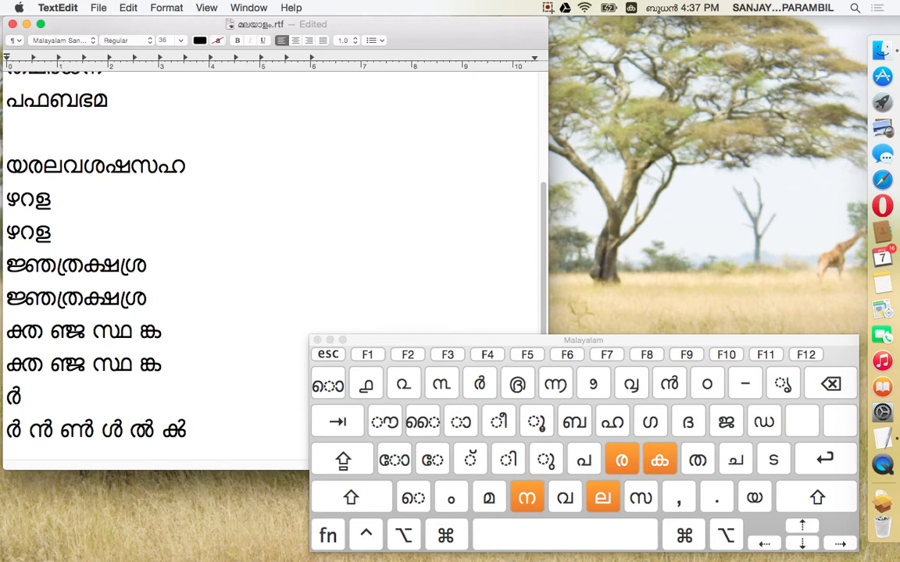
# Step: Add the chillu letters ൻ and ൺ after ർ on the same line, separated by spaces
pyautogui.click(534, 500)
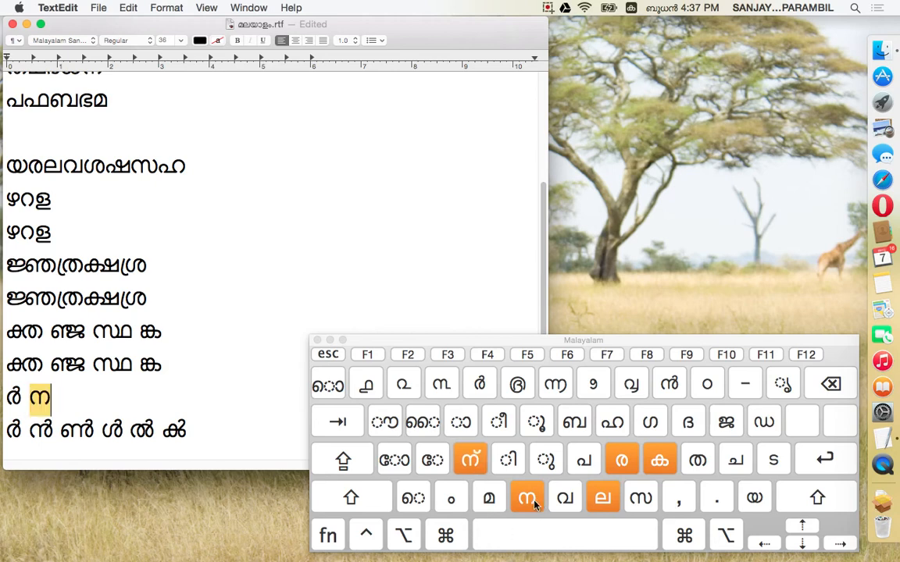
pyautogui.click(475, 462)
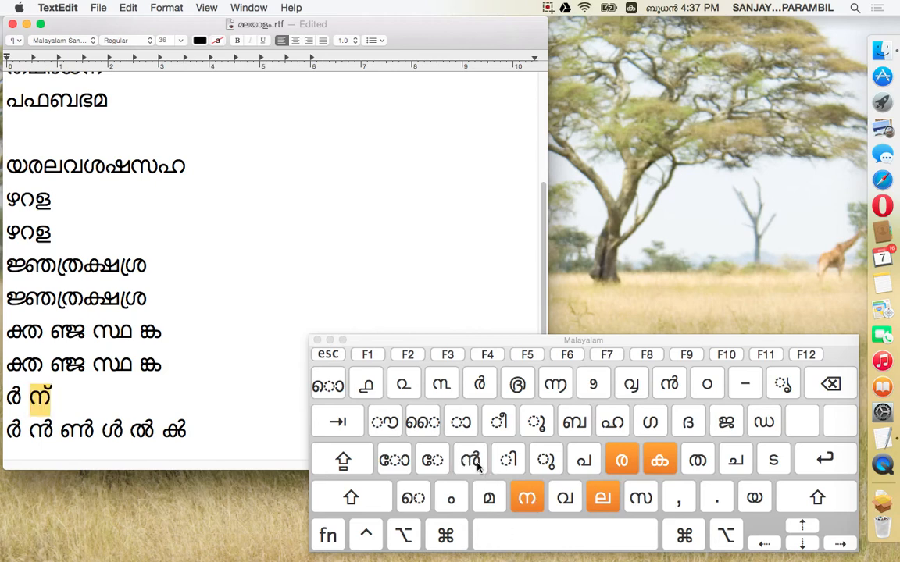
pyautogui.click(478, 466)
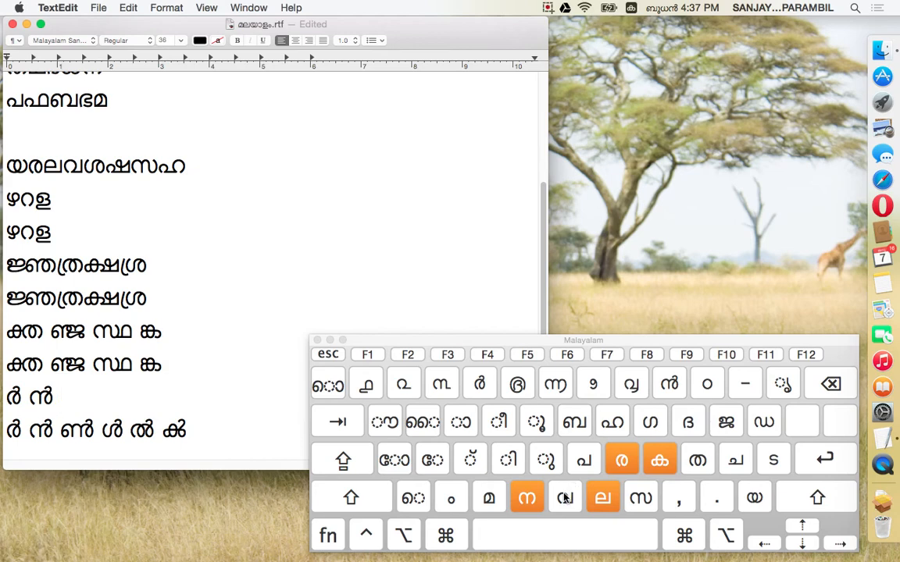
pyautogui.write('ണ')
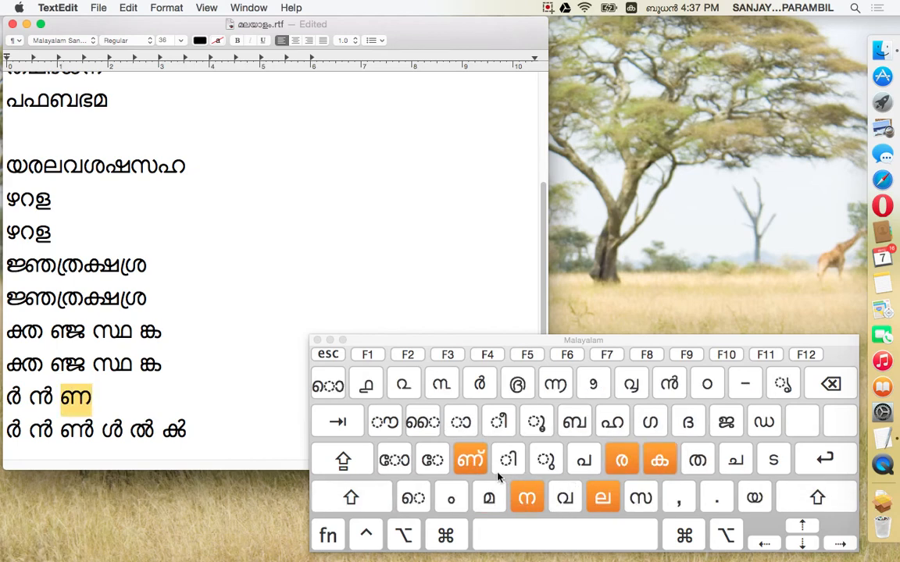
pyautogui.click(478, 466)
pyautogui.click(478, 466)
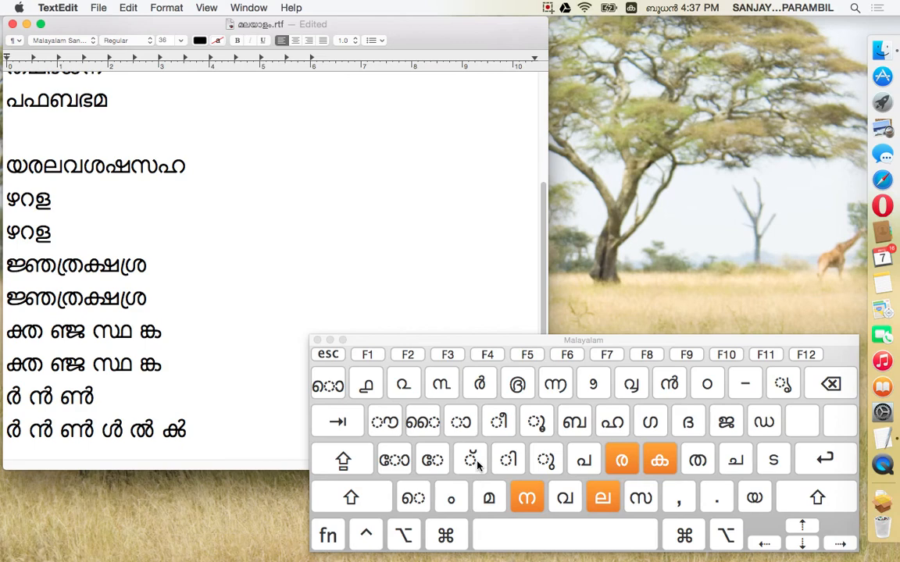
# Step: Add the chillu letters ൾ, ൽ and ൿ after ർ ൻ ൺ, separated by spaces, and move the insertion point to the document's end
pyautogui.keyDown('shift'); pyautogui.click(603, 500); pyautogui.keyUp('shift')
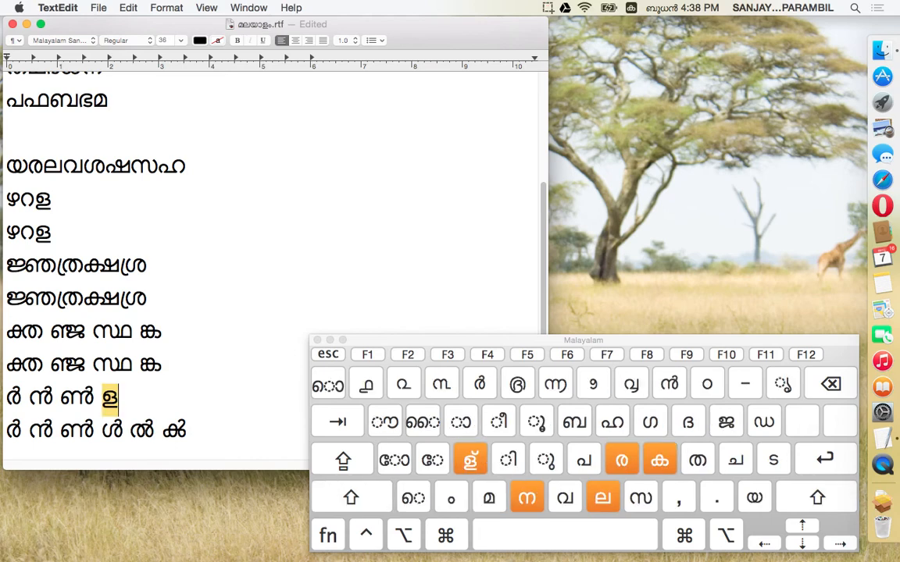
pyautogui.click(471, 461)
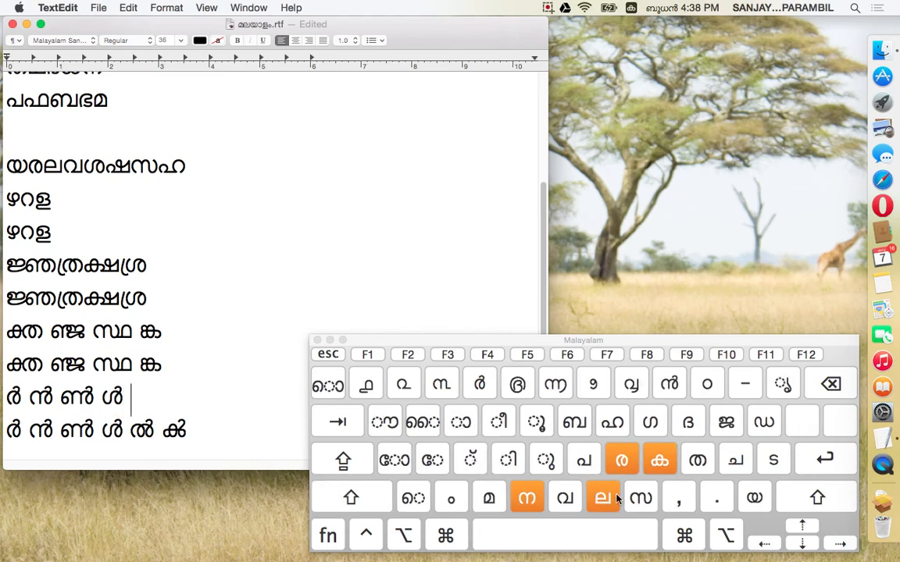
pyautogui.click(602, 497)
pyautogui.click(471, 461)
pyautogui.click(660, 467)
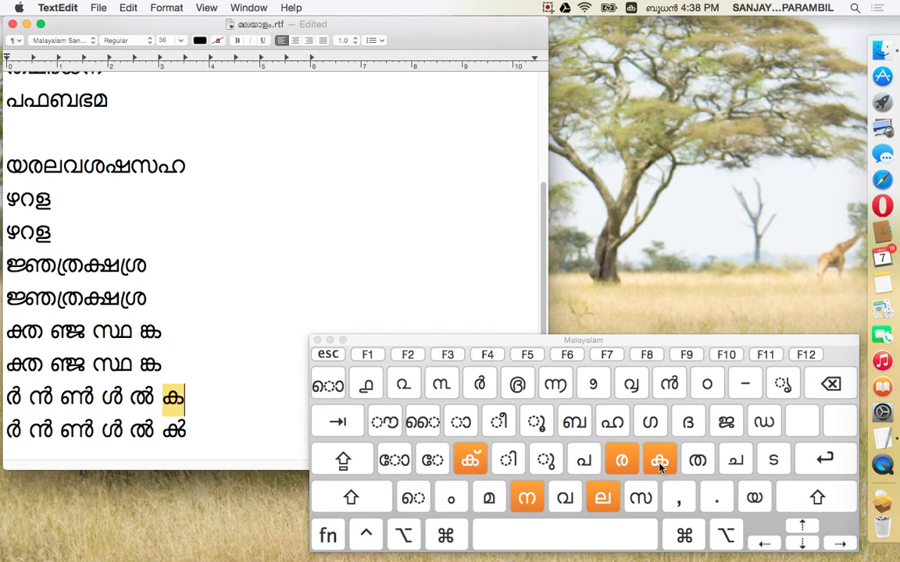
pyautogui.click(471, 461)
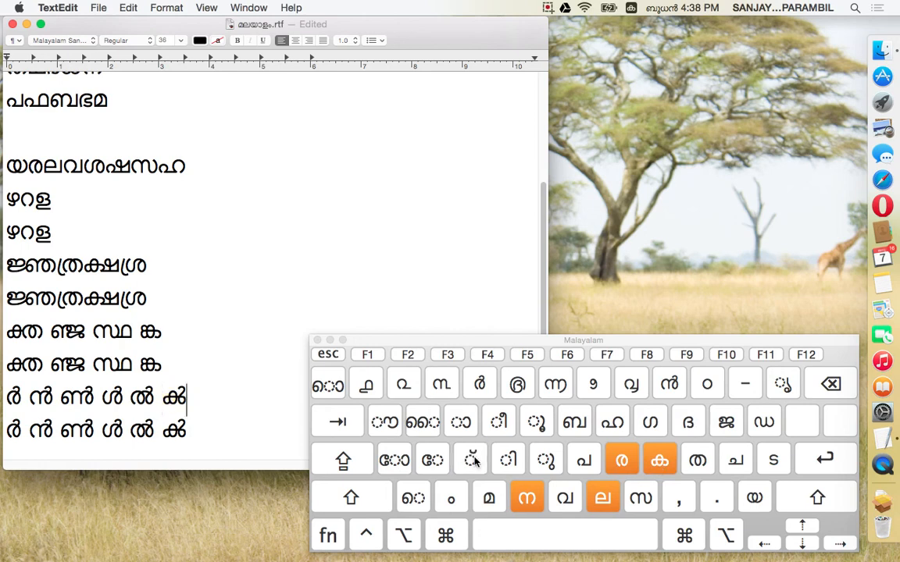
pyautogui.scroll(-1, 221, 404)
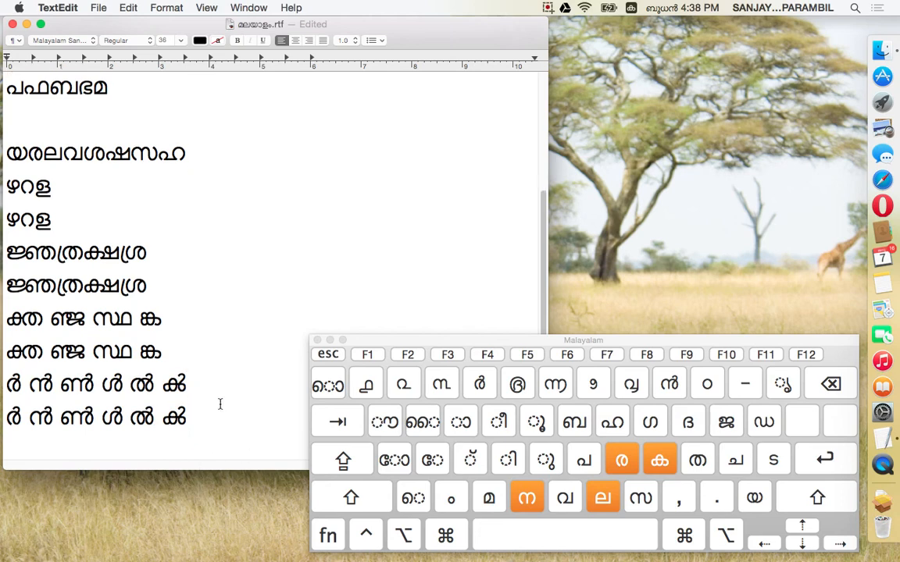
pyautogui.press('Down')
pyautogui.press('Down')
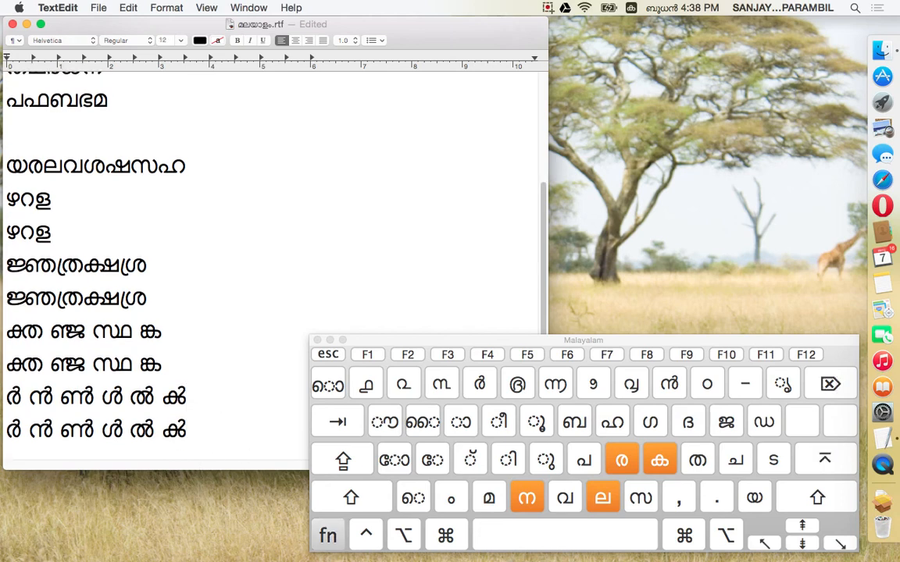